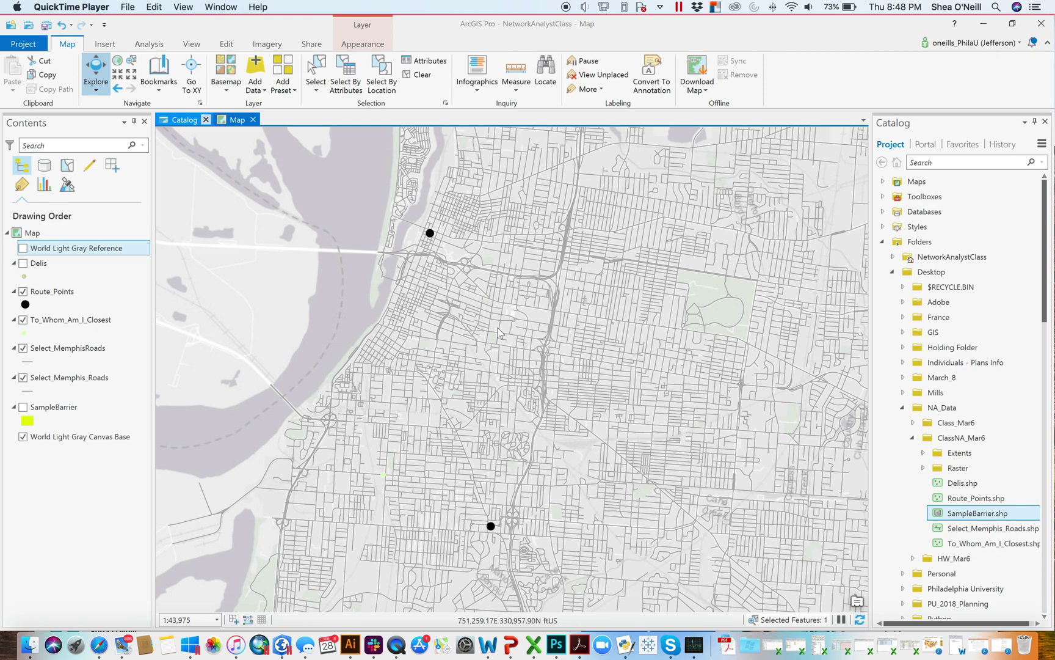
# Activate the NetworkAnalystClass map view showing the two route points over Memphis streets.
pyautogui.click(498, 334)
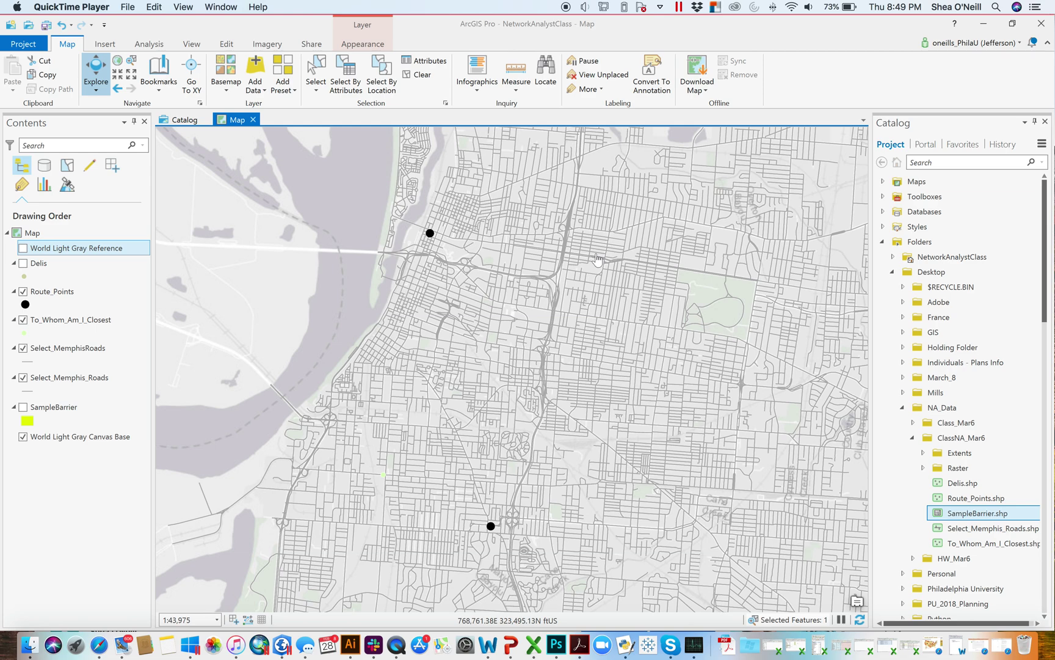
# Browse the Network Analysis solvers on the Analysis tab, then launch ArcMap 10.5.1 alongside.
pyautogui.click(159, 49)
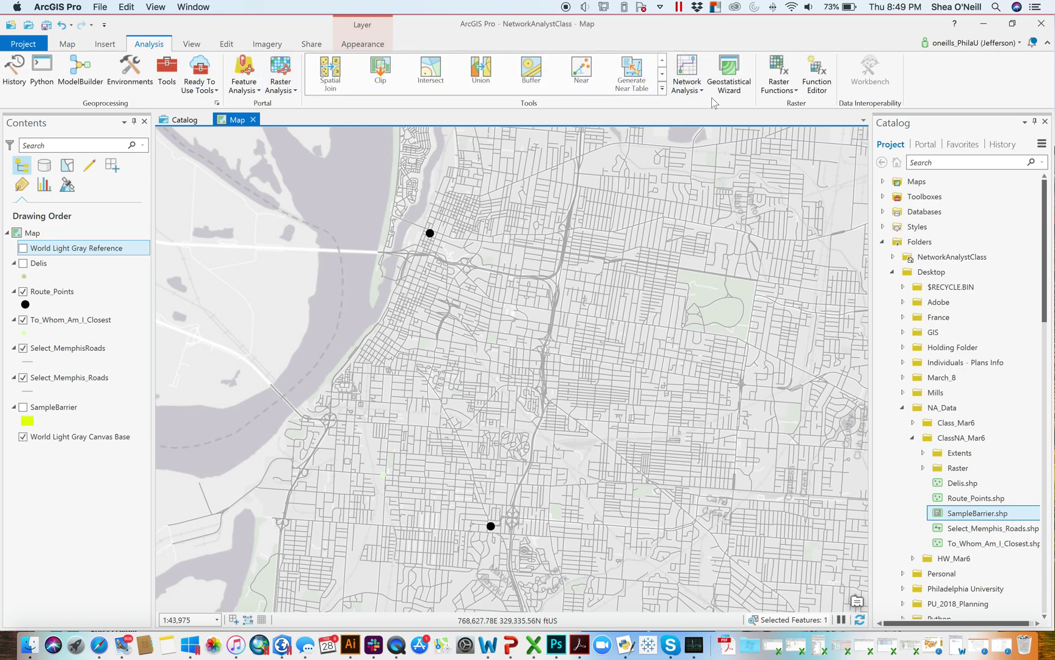
pyautogui.click(694, 91)
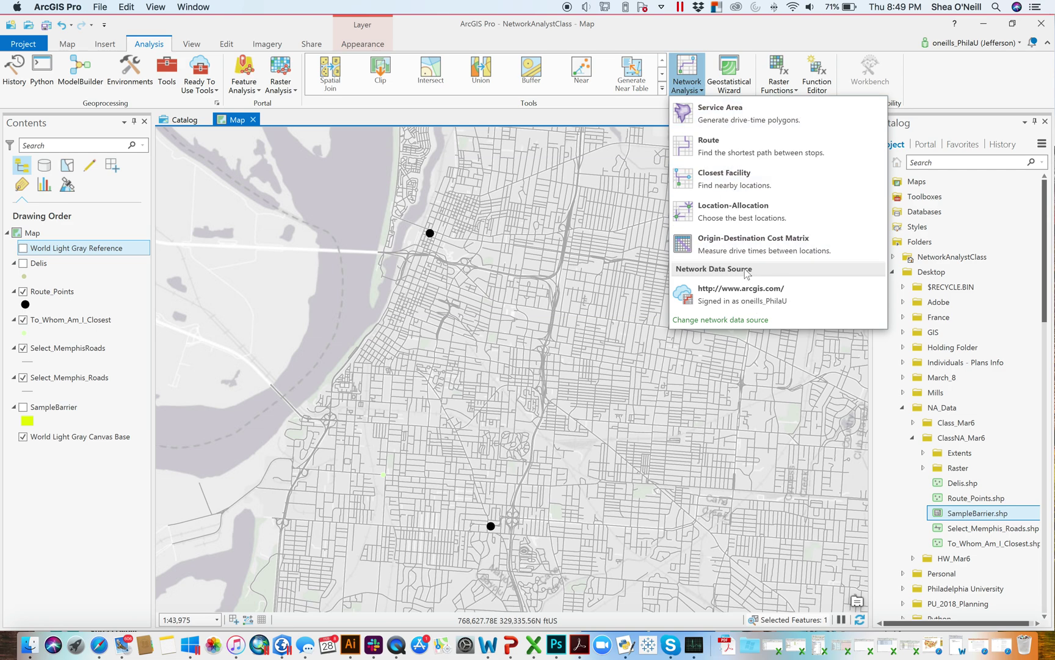
pyautogui.moveTo(722, 286)
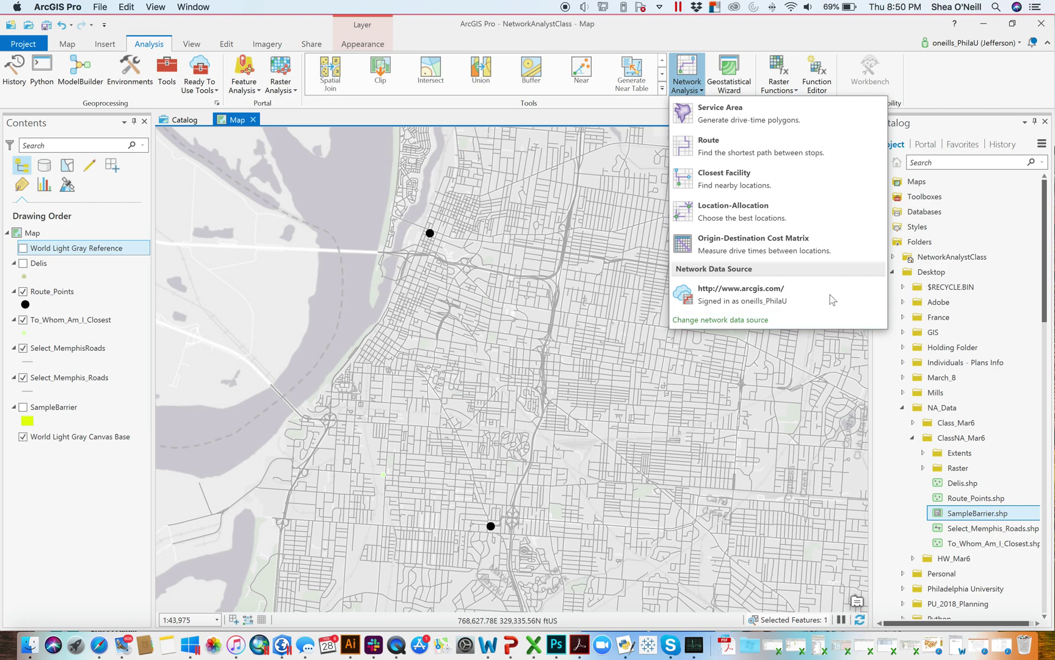
pyautogui.moveTo(831, 296)
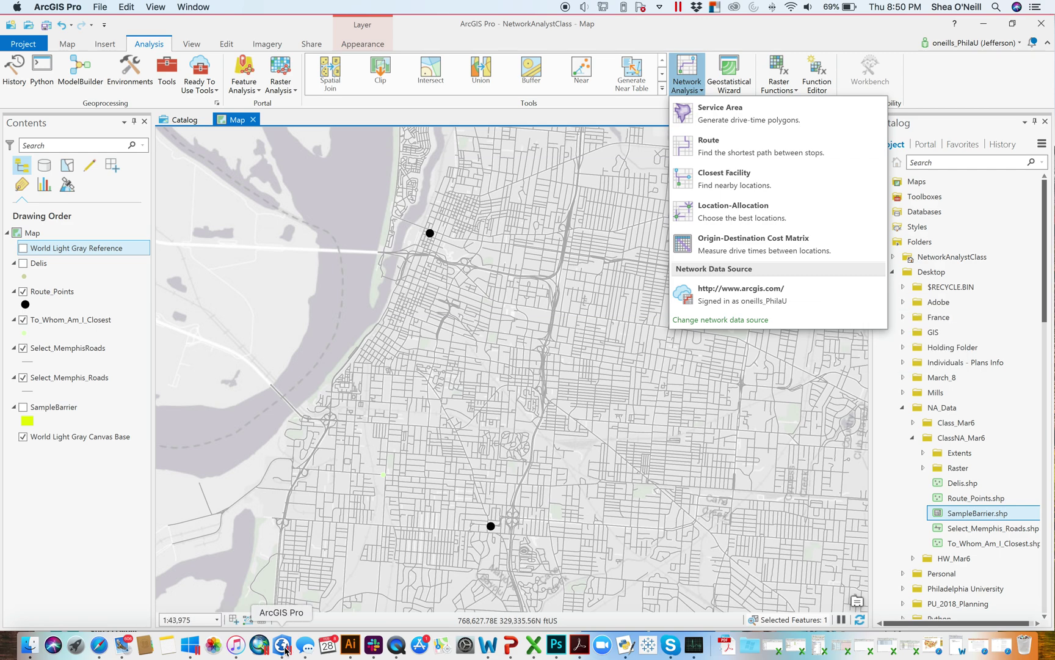
pyautogui.click(259, 646)
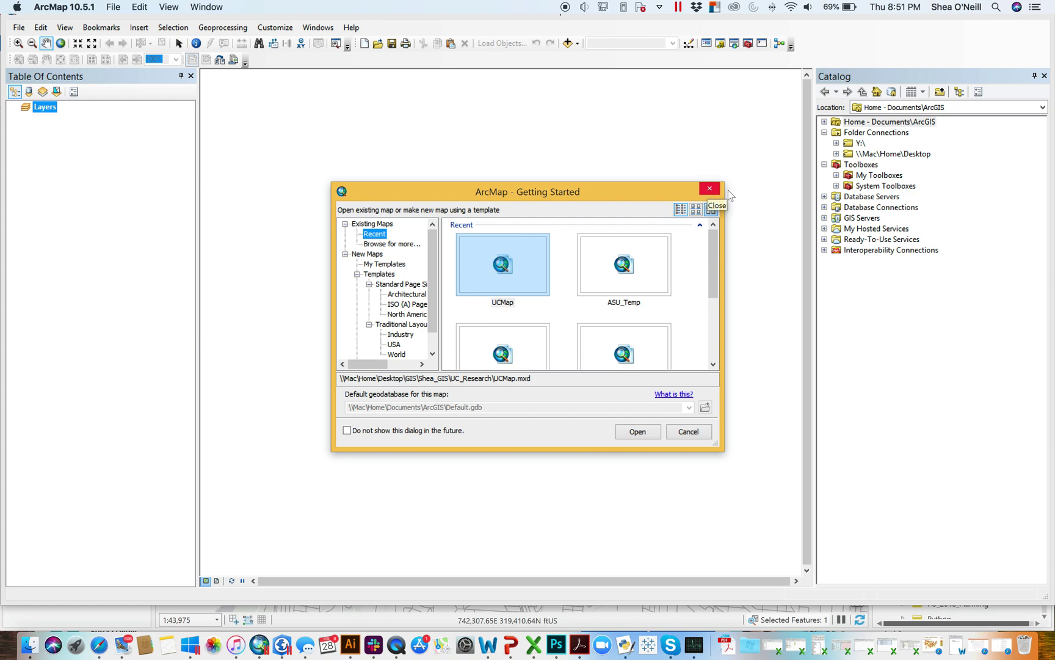
# Start a blank ArcMap map and expand Desktop > NA_Data > ClassNA_Mar6 in the Catalog.
pyautogui.click(726, 190)
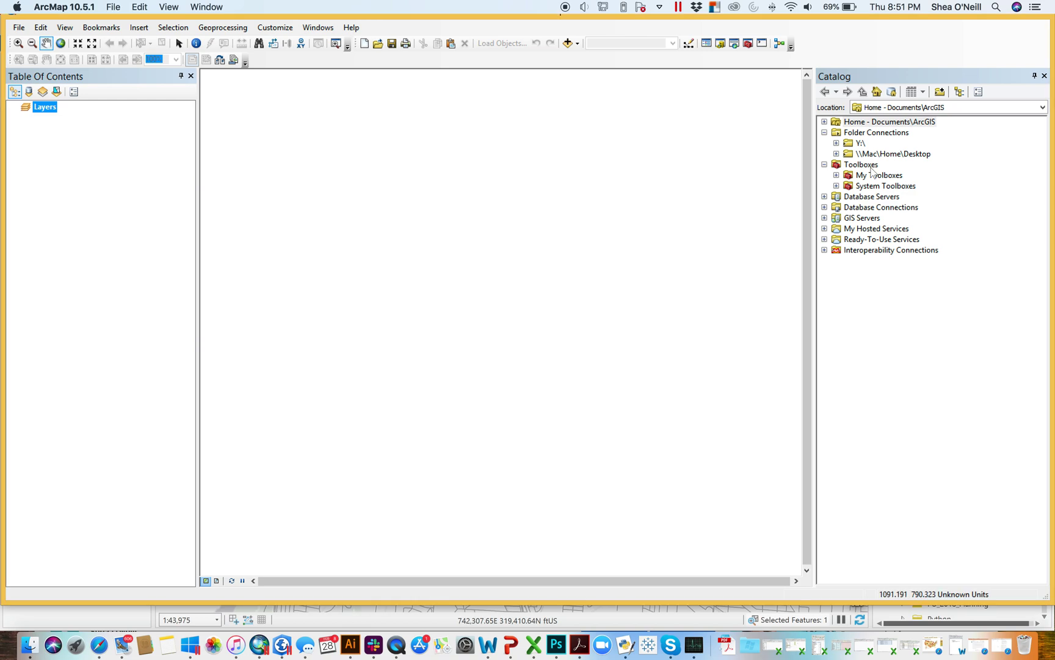
pyautogui.click(836, 154)
pyautogui.click(836, 154)
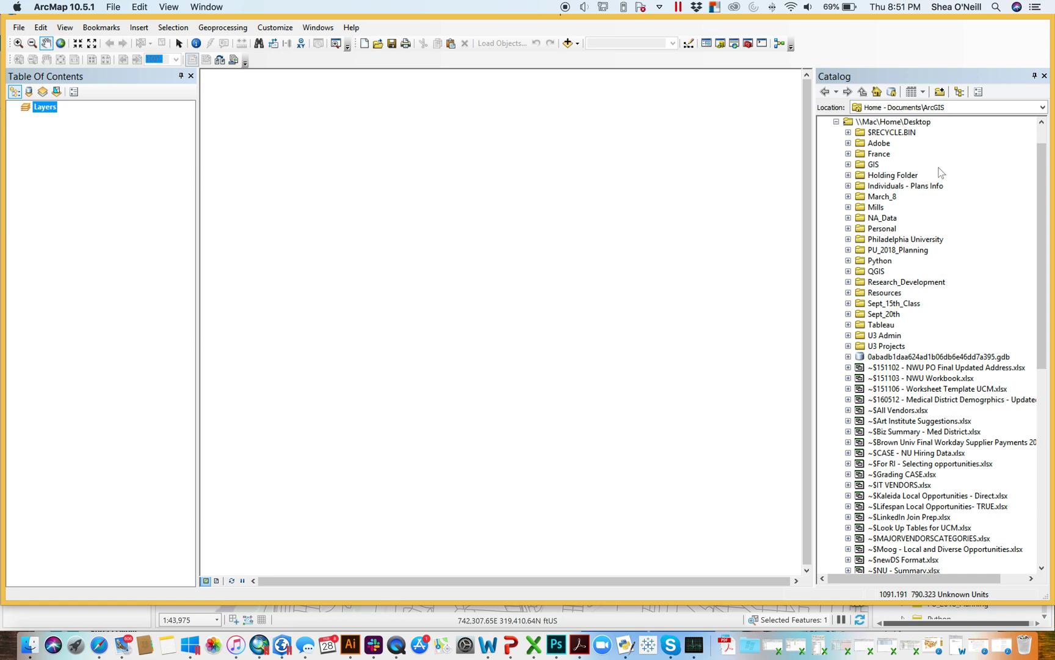
pyautogui.click(847, 217)
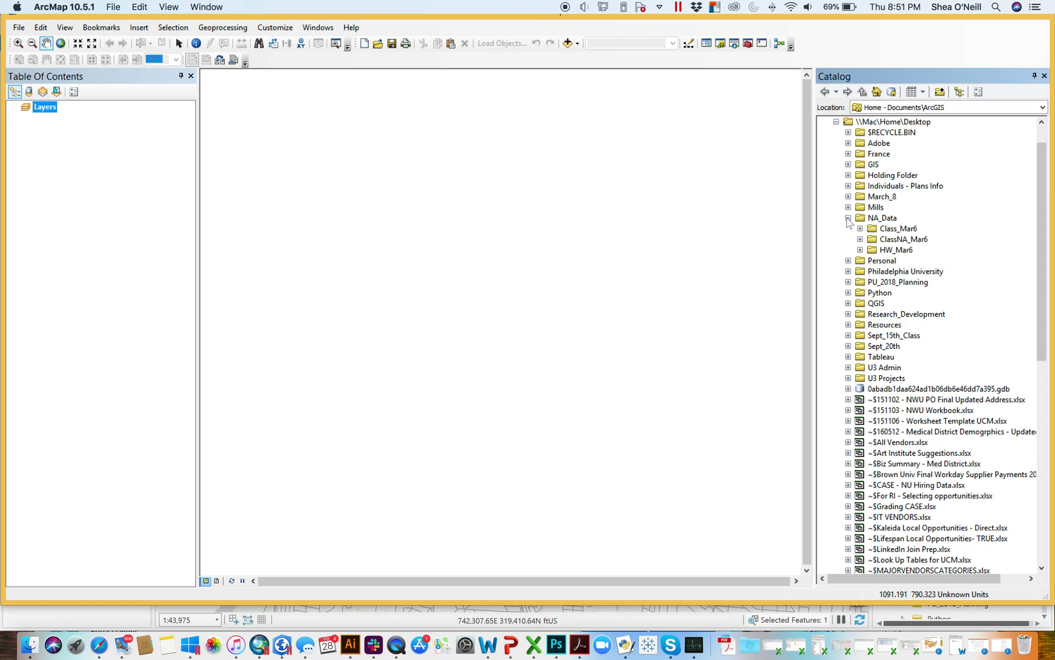
pyautogui.click(860, 239)
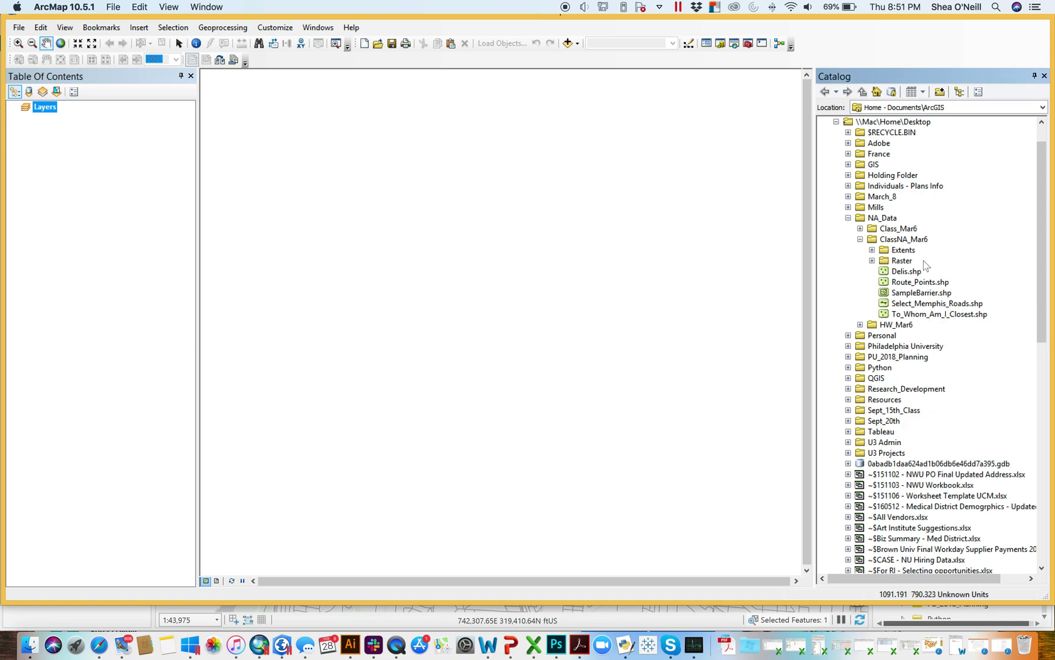
# Inspect Select_Memphis_Roads.shp's context menu without choosing, then switch to the YouTube tutorial in Safari.
pyautogui.rightClick(917, 303)
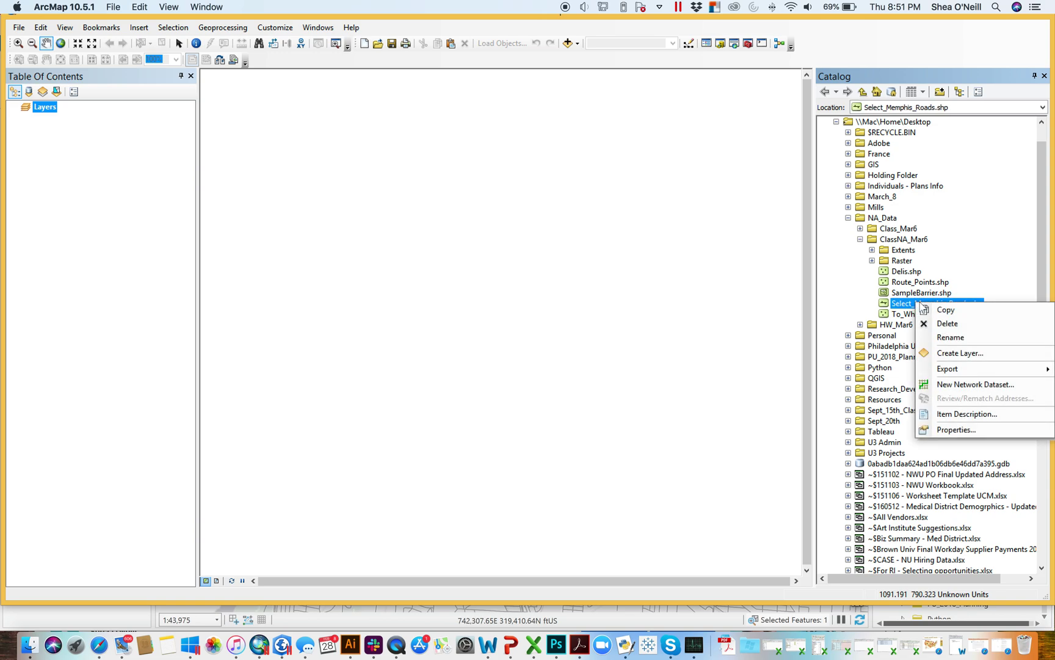
pyautogui.click(900, 239)
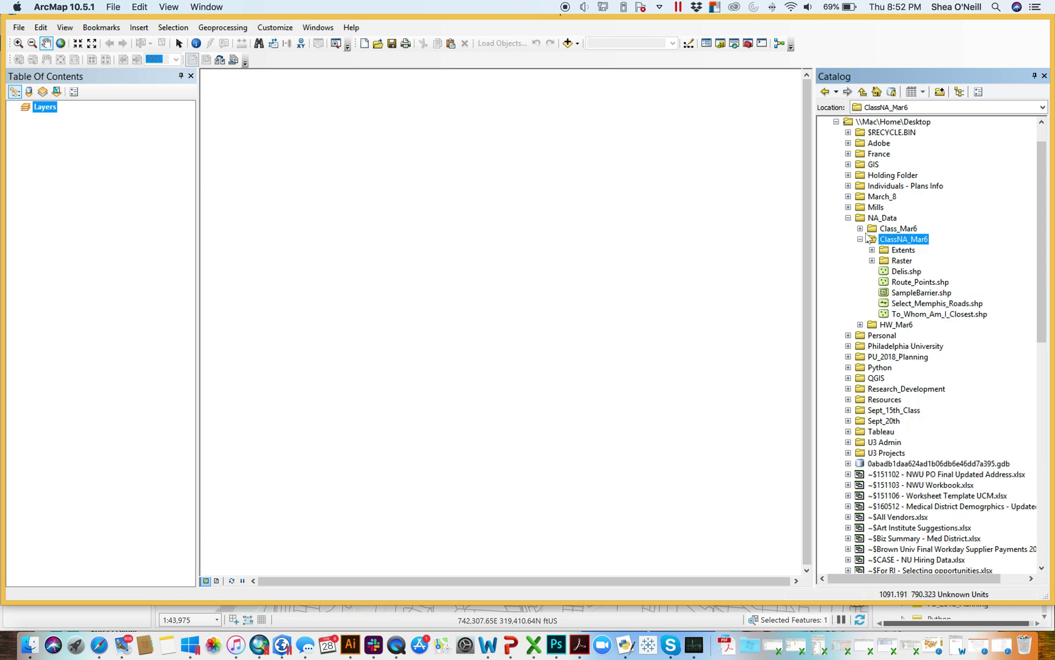
pyautogui.click(105, 651)
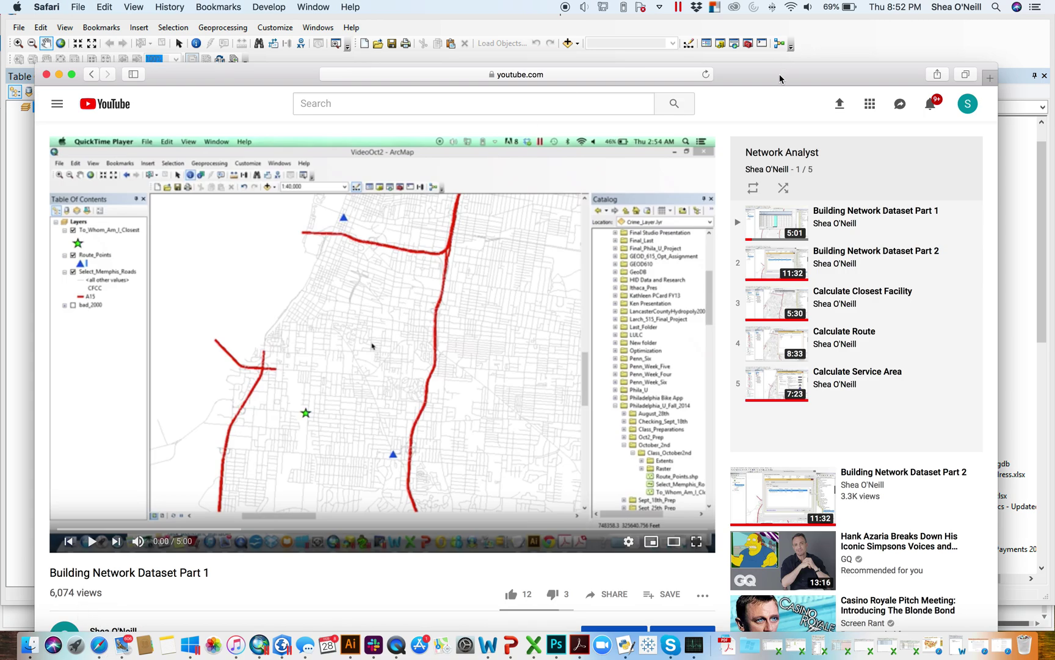
# Move the Safari tutorial window lower and close ArcMap.
pyautogui.moveTo(781, 77); pyautogui.dragTo(785, 52)
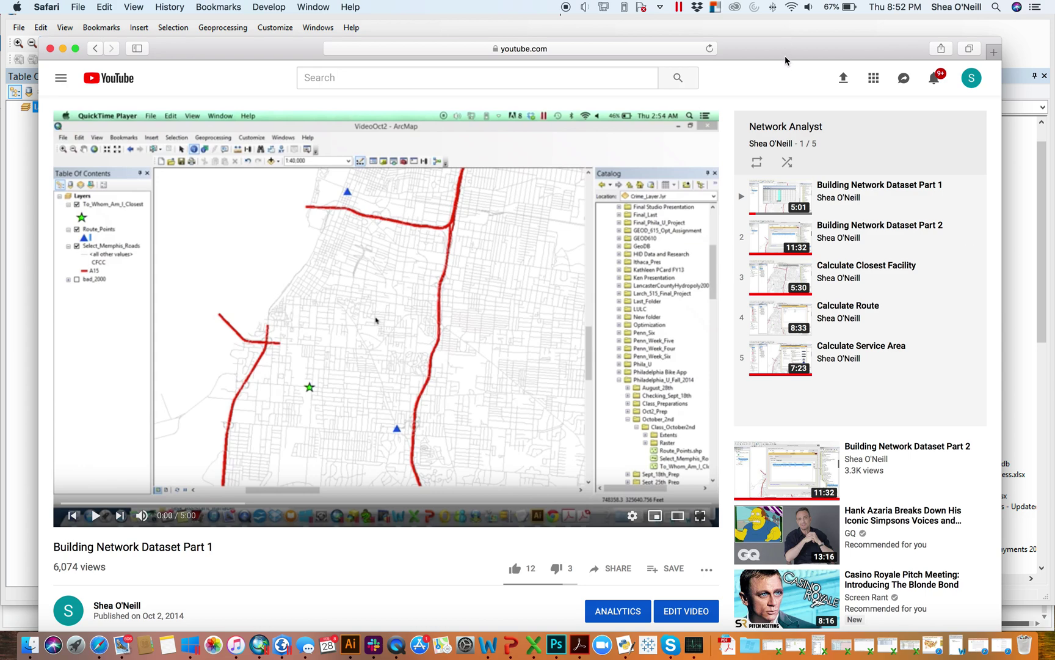
pyautogui.moveTo(783, 53); pyautogui.dragTo(802, 304)
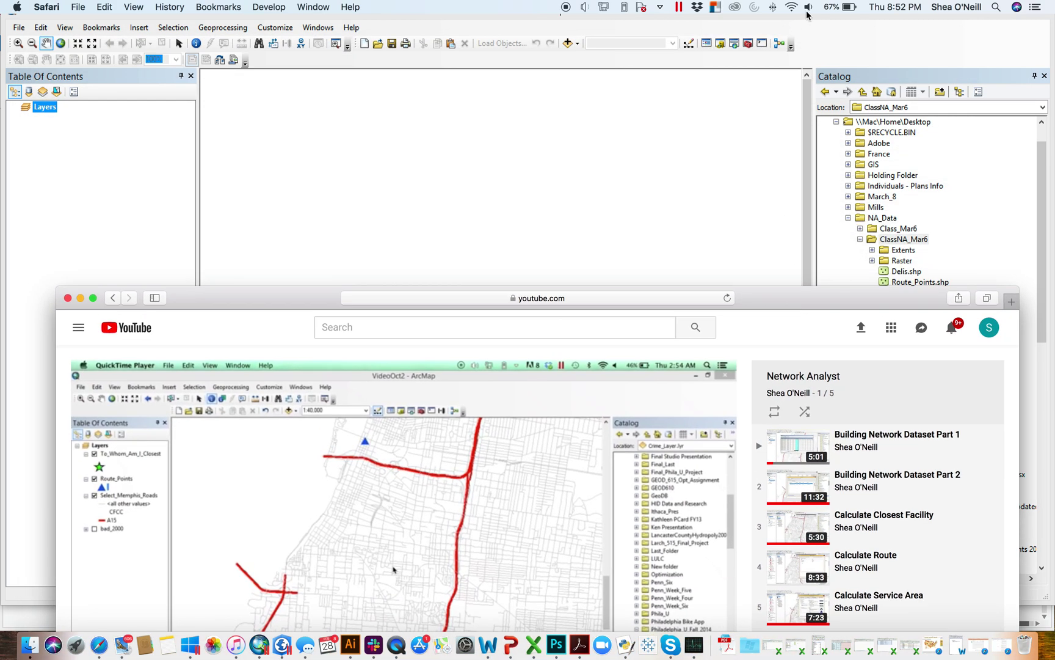
pyautogui.click(912, 47)
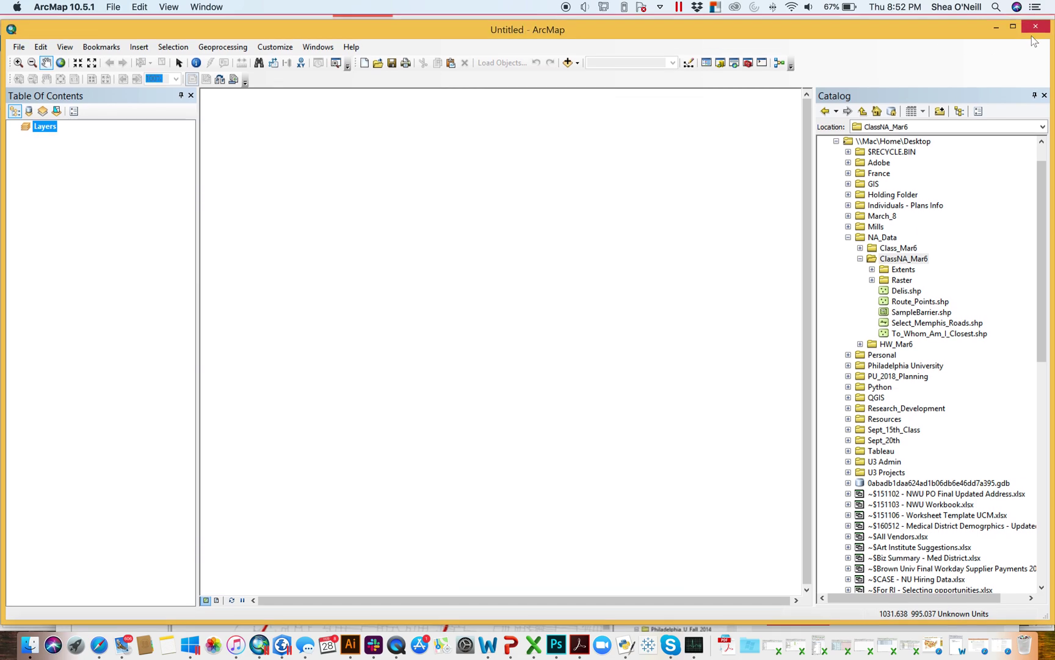
pyautogui.click(1036, 26)
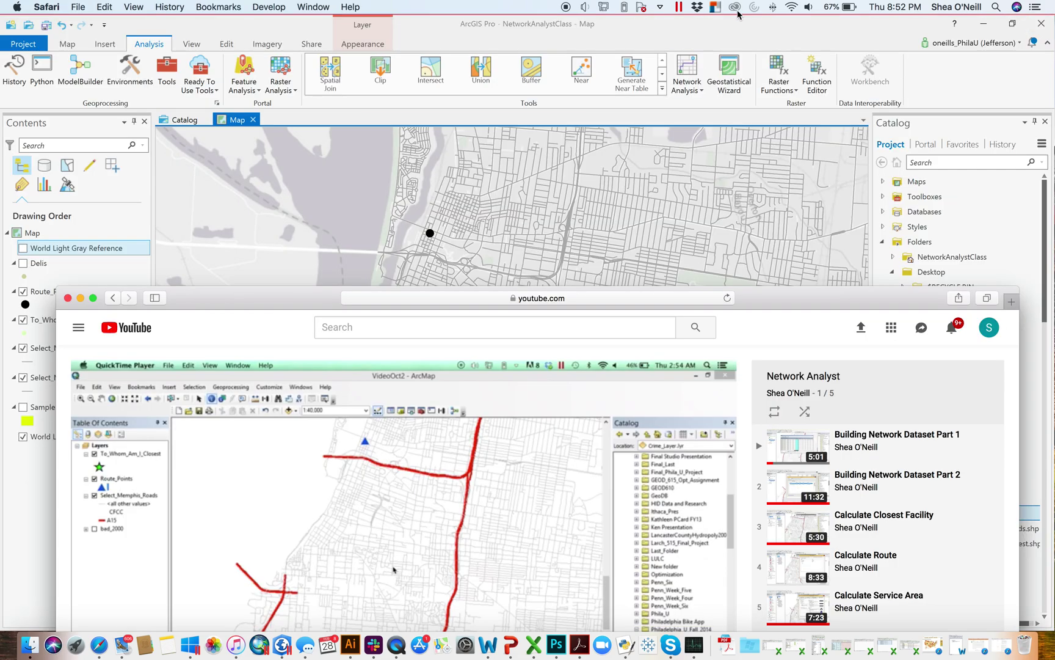
# Return to ArcGIS Pro and choose Service Area from the Network Analysis solvers.
pyautogui.click(762, 33)
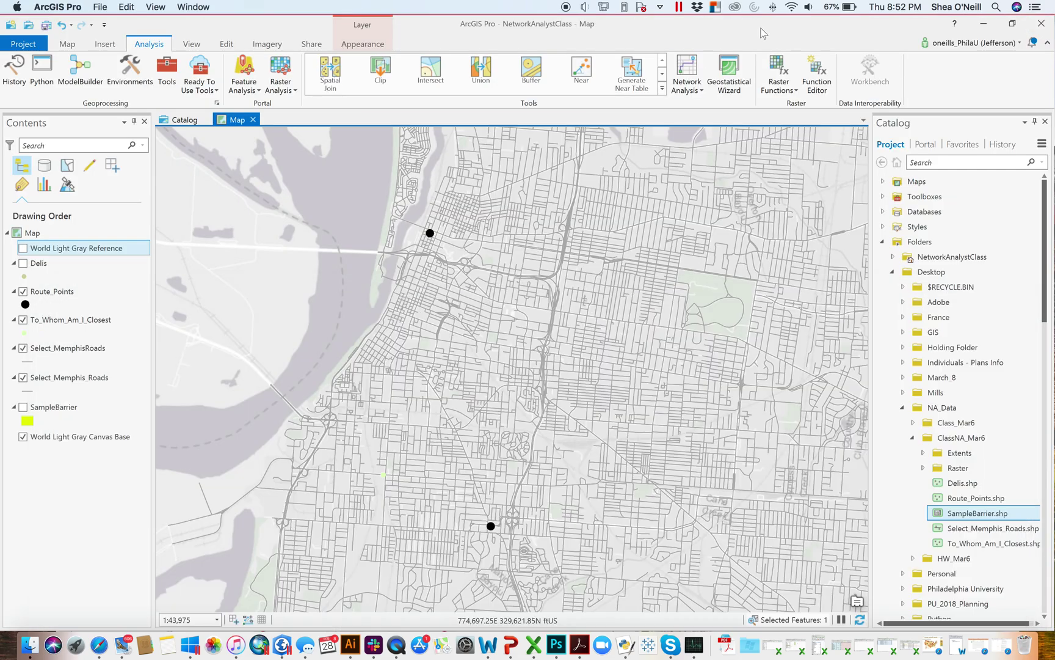
pyautogui.click(689, 90)
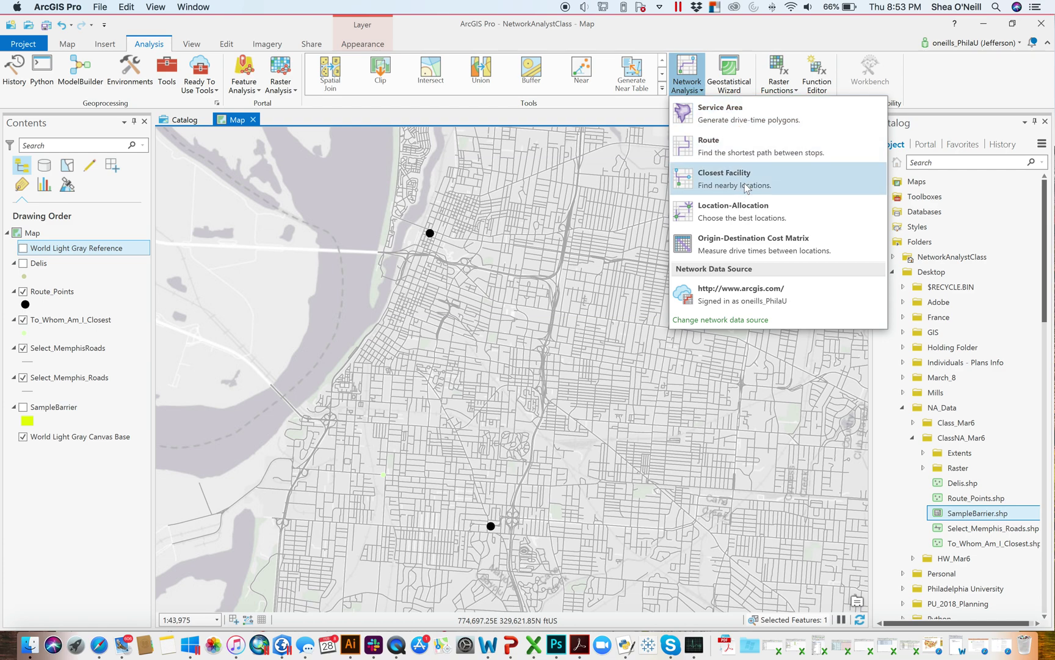
pyautogui.click(729, 121)
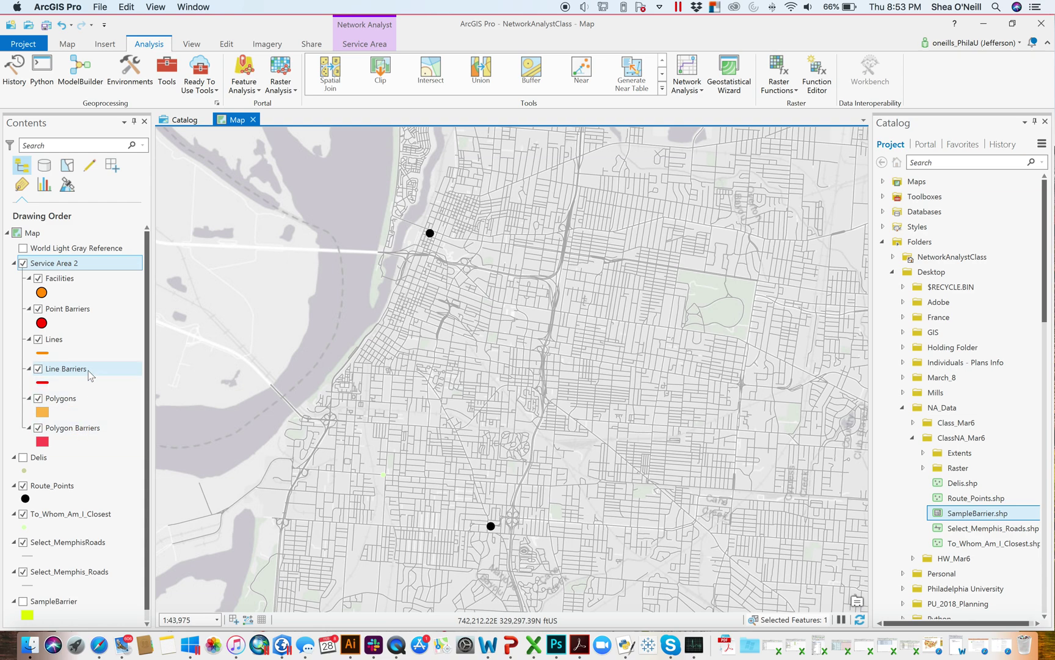
# Show the Service Area contextual tab with Service Area 2's settings.
pyautogui.click(370, 45)
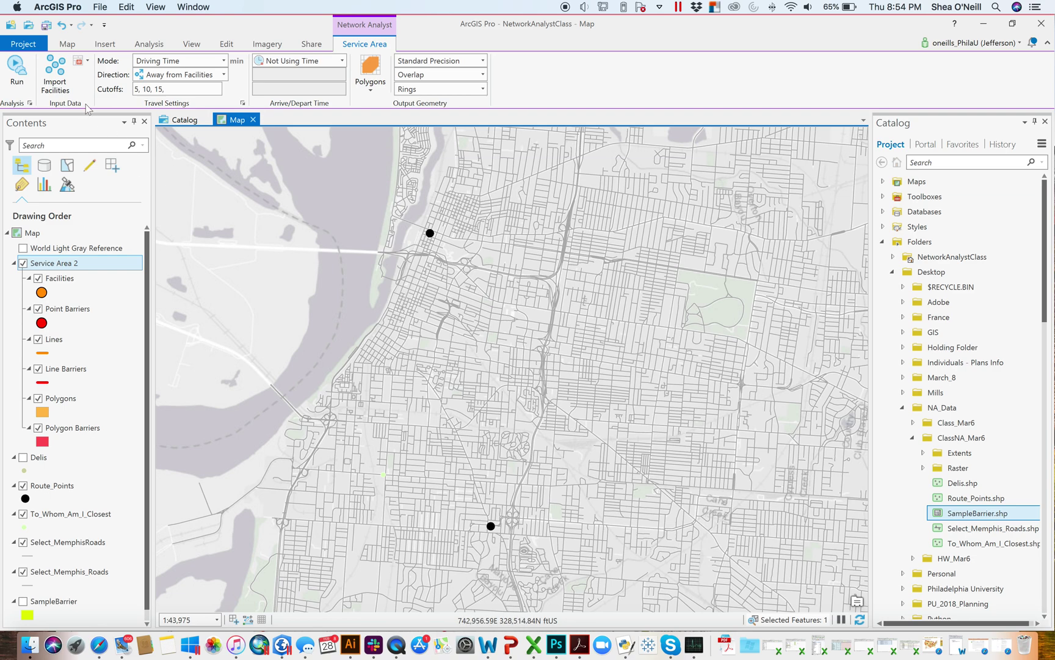
# Launch Import Facilities so Add Locations targets Service Area 2's Facilities sublayer.
pyautogui.click(56, 69)
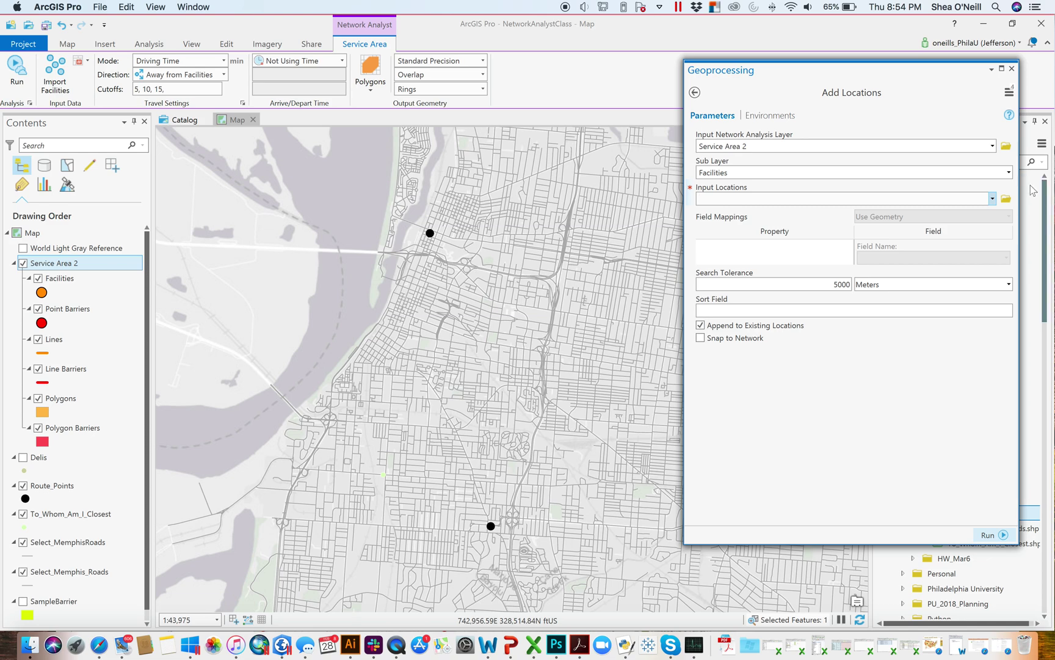
# Choose Route_Points as Add Locations input, enlarge the pane, and review the CurbApproach default.
pyautogui.click(993, 199)
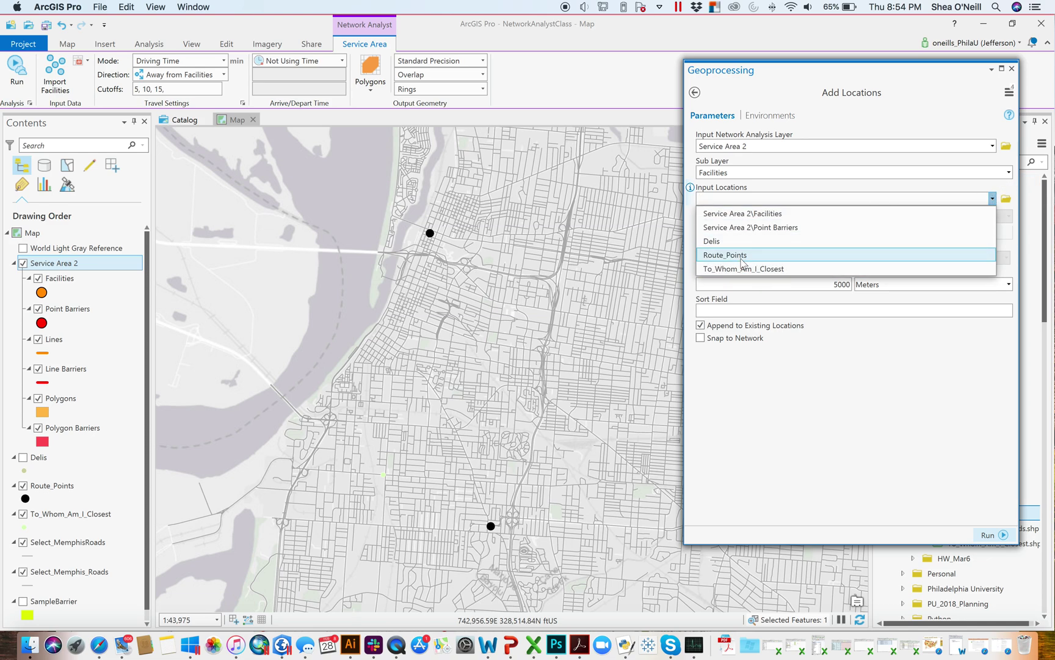
pyautogui.click(742, 256)
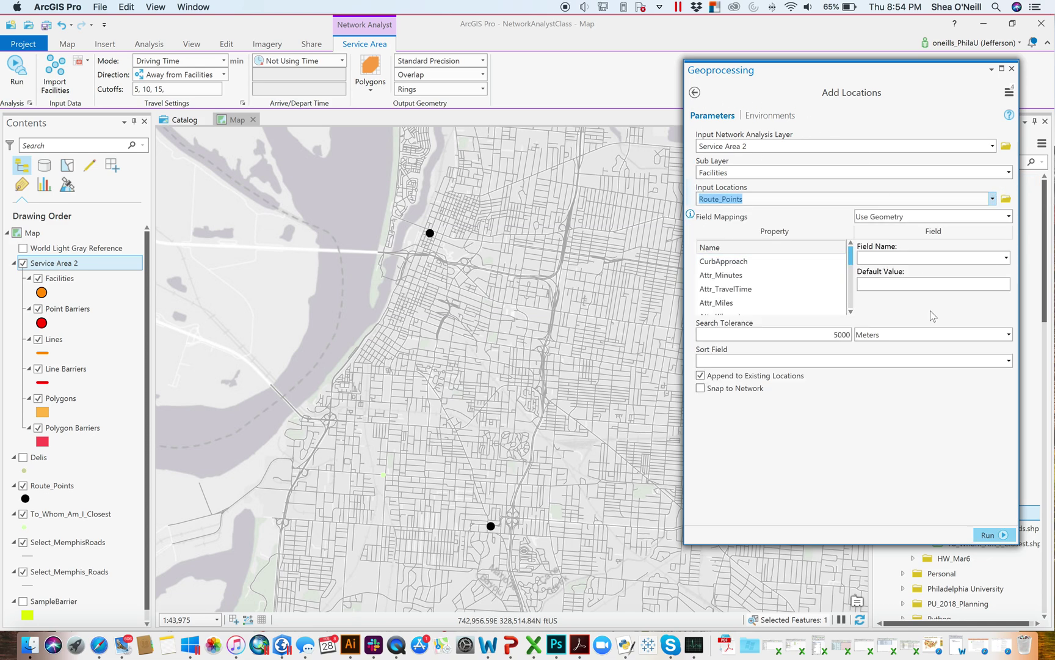
pyautogui.moveTo(838, 544); pyautogui.dragTo(838, 624)
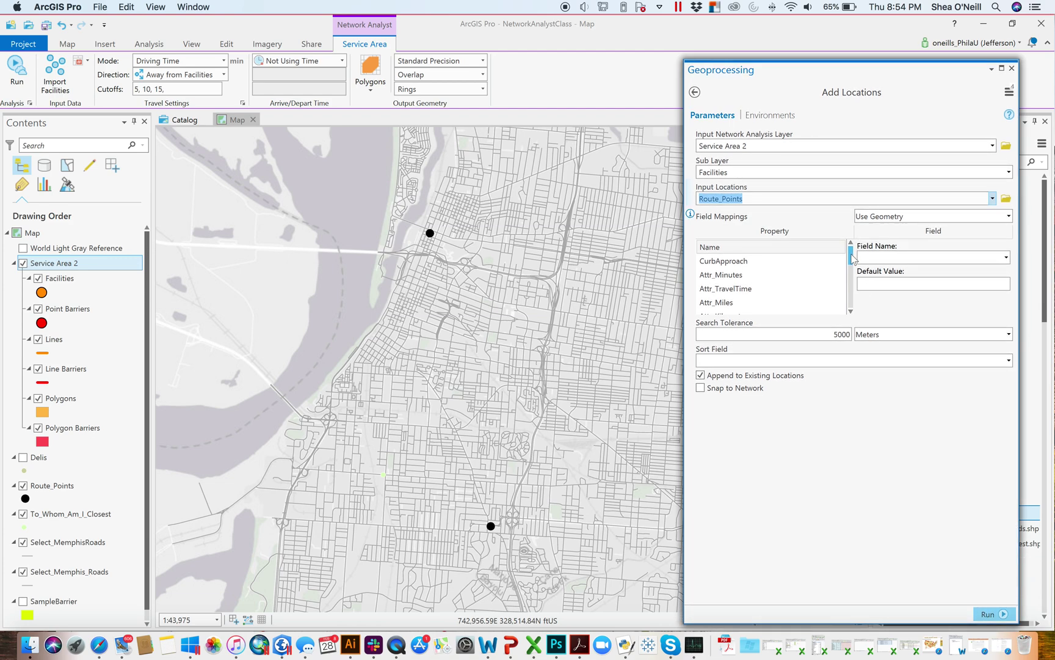
pyautogui.moveTo(851, 255); pyautogui.dragTo(853, 256)
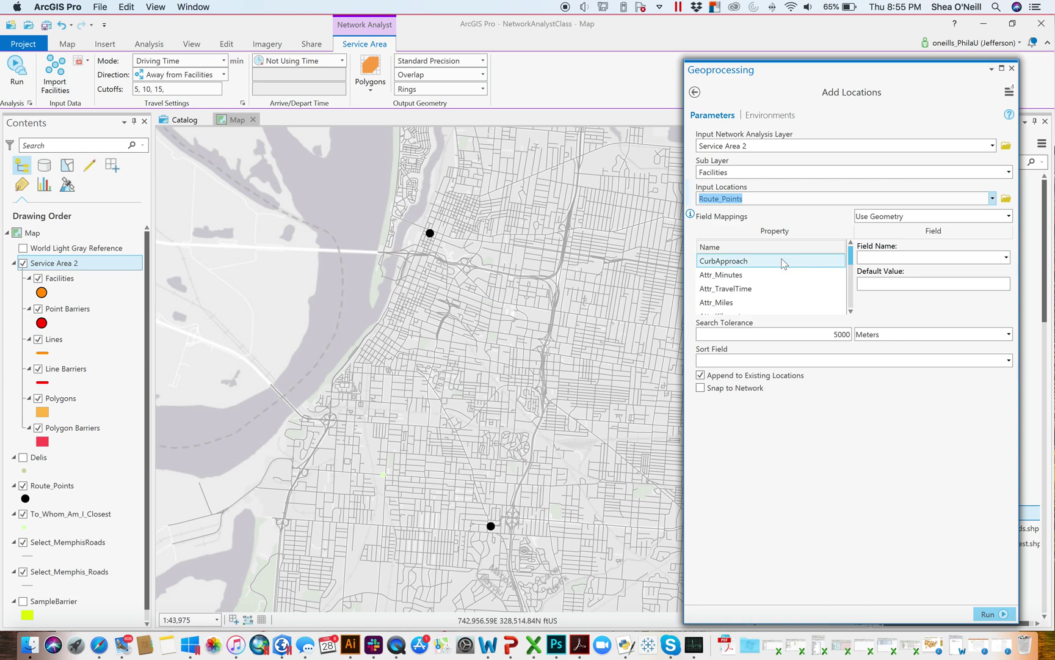
pyautogui.click(741, 262)
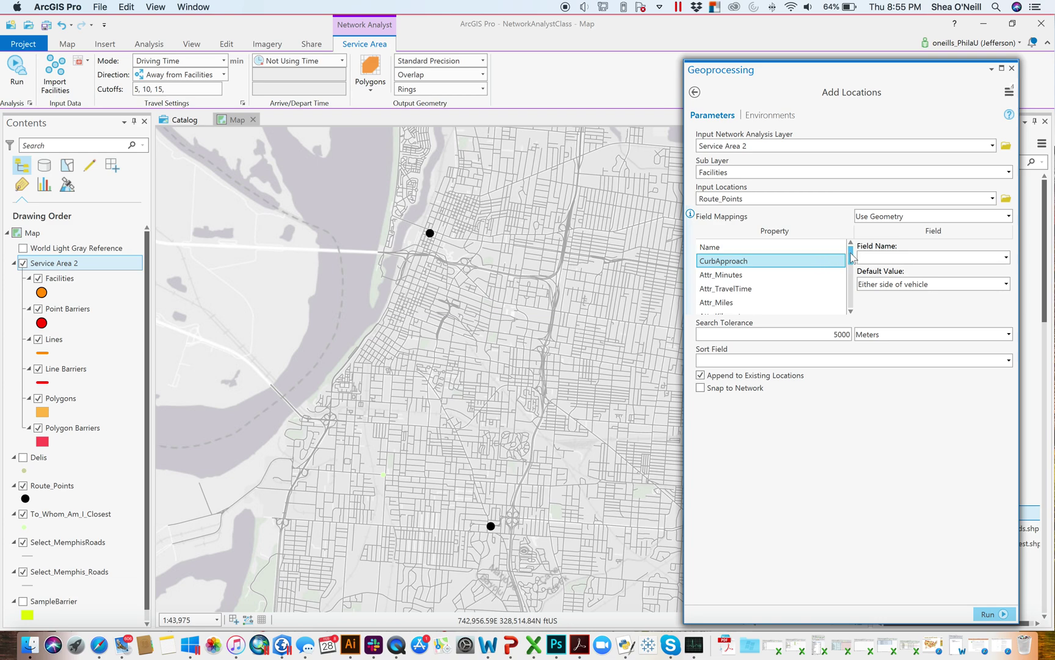
pyautogui.moveTo(852, 257); pyautogui.dragTo(853, 262)
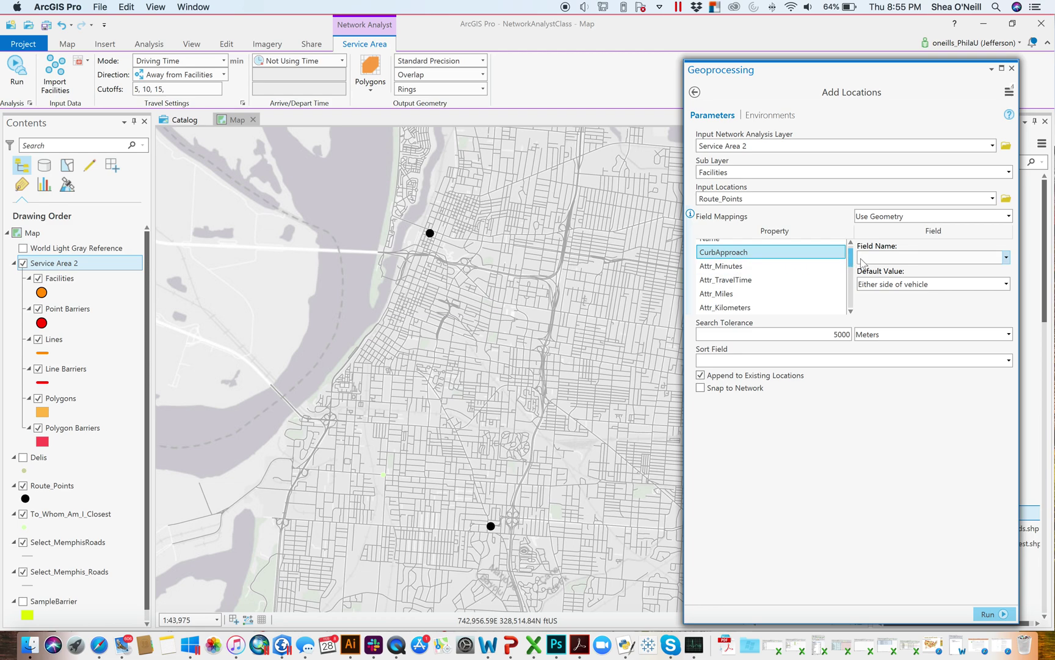
pyautogui.moveTo(851, 259); pyautogui.dragTo(854, 298)
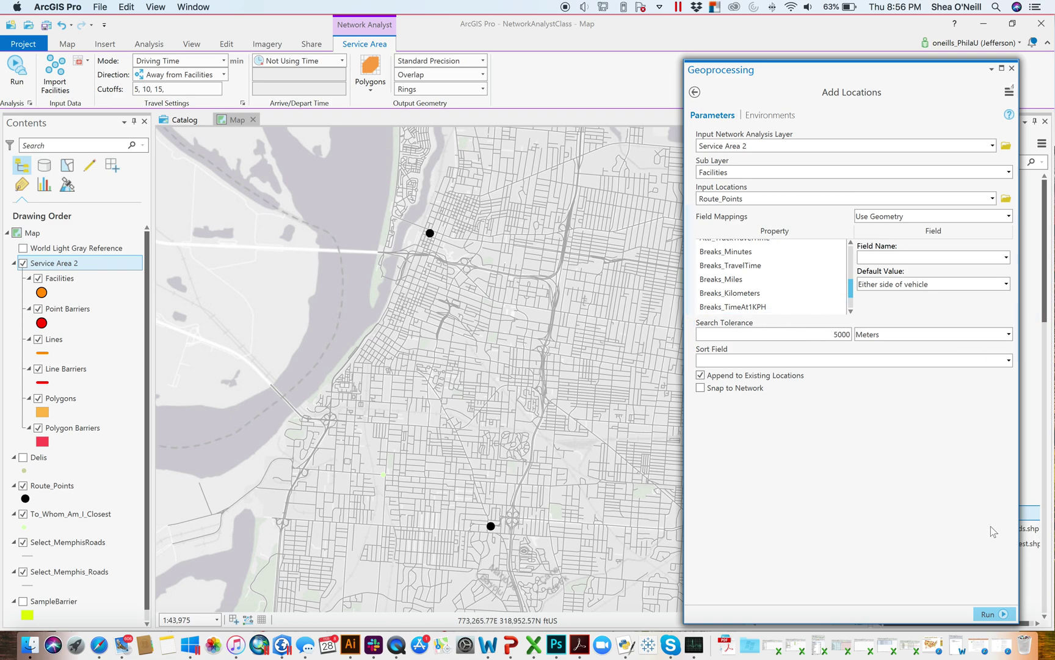
pyautogui.click(997, 613)
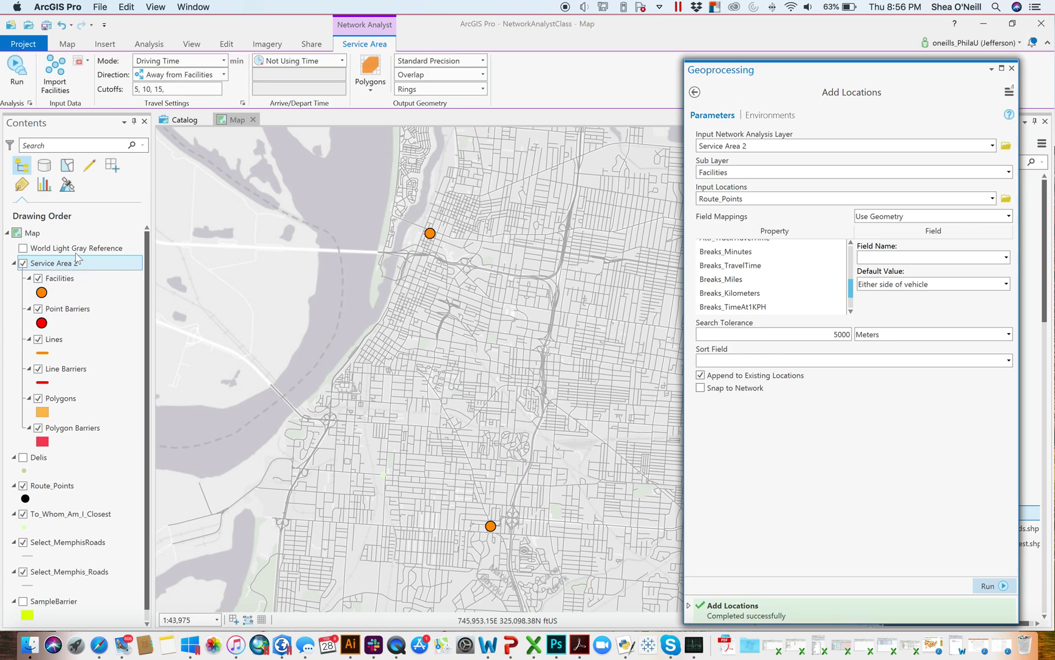
# Toggle the Facilities layer off and on to confirm the two loaded facilities.
pyautogui.click(38, 278)
pyautogui.click(38, 279)
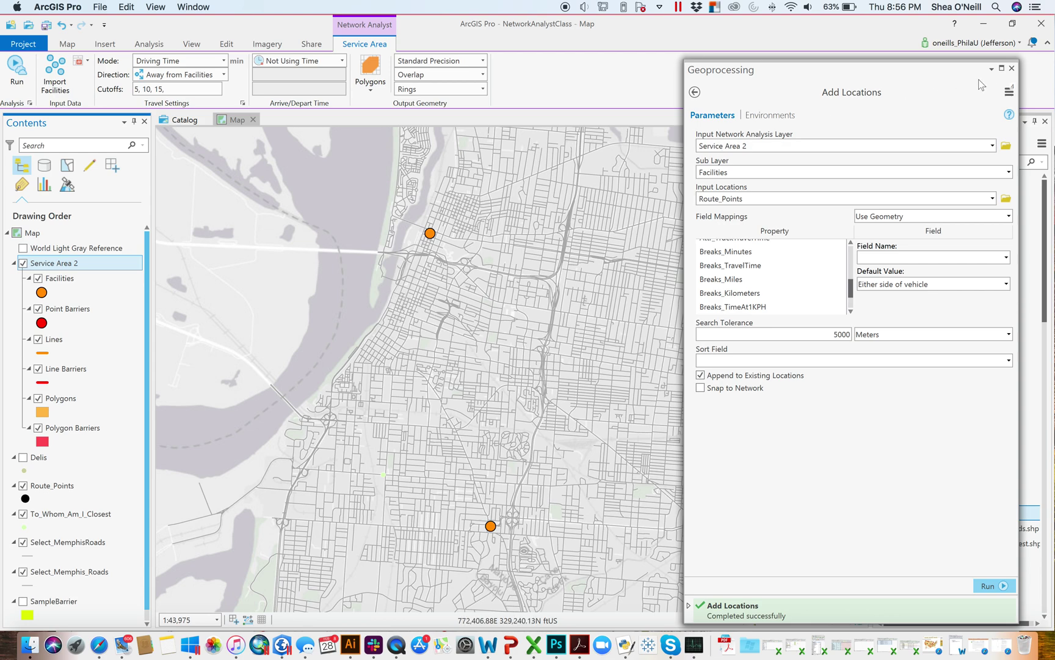
# Close Add Locations, glance at the Import Barriers options, and view the available travel modes.
pyautogui.click(1012, 69)
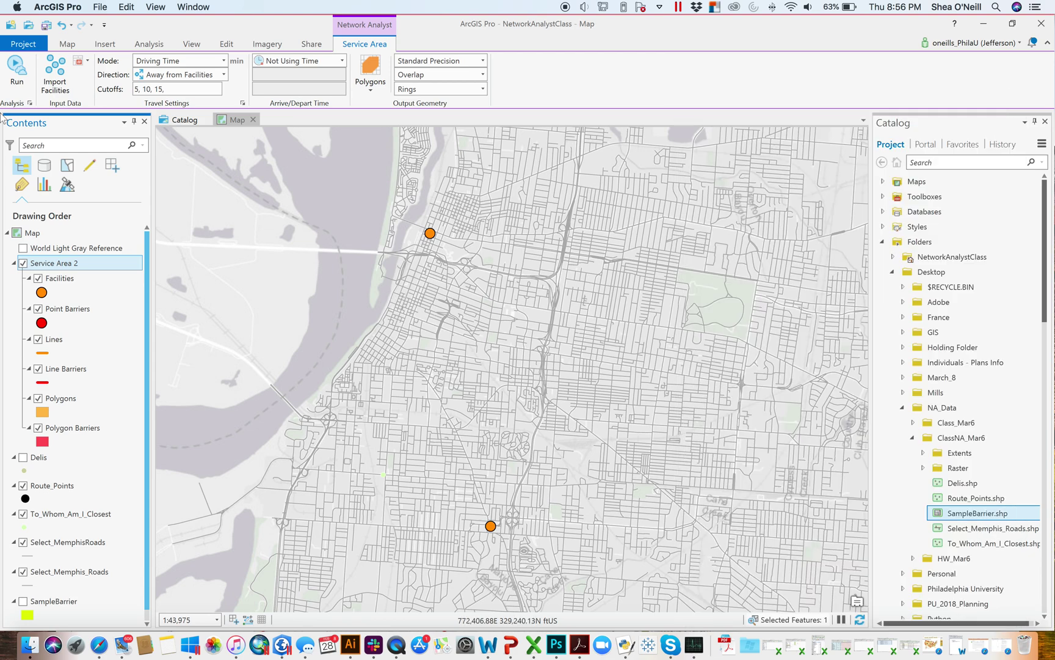
pyautogui.click(88, 61)
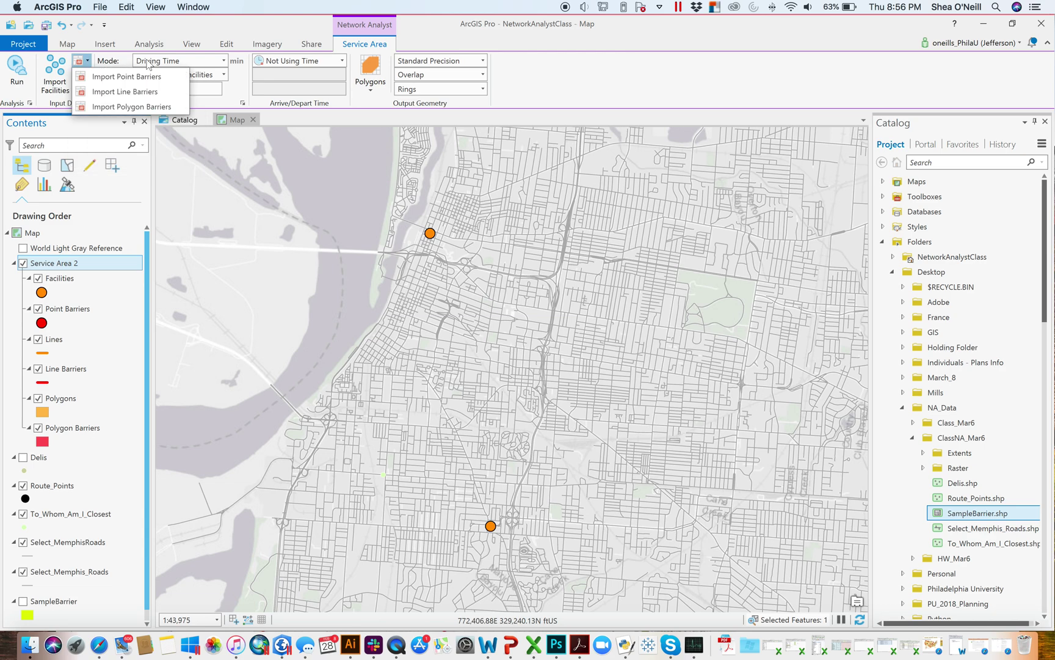
pyautogui.click(572, 77)
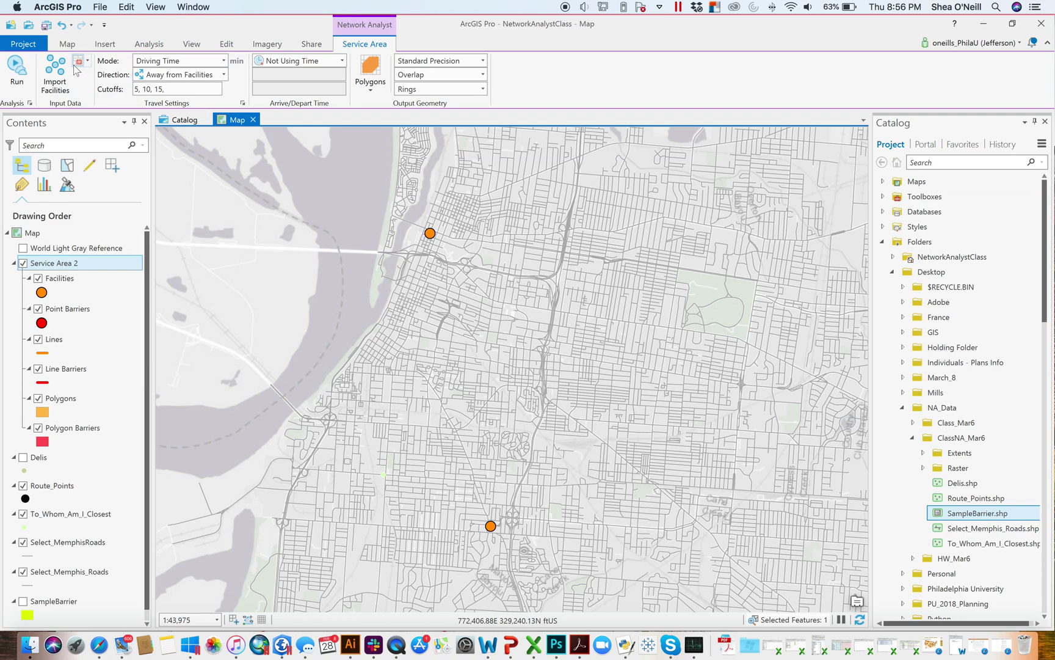
pyautogui.click(224, 62)
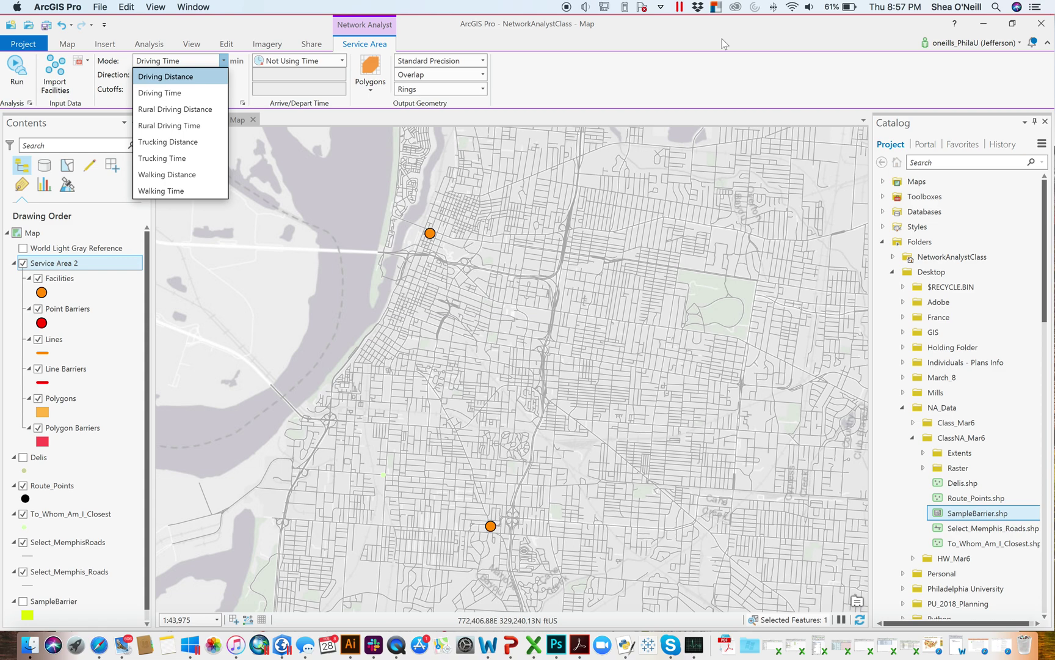
# Switch Service Area 2's travel mode from Driving Time to Walking Distance.
pyautogui.click(649, 74)
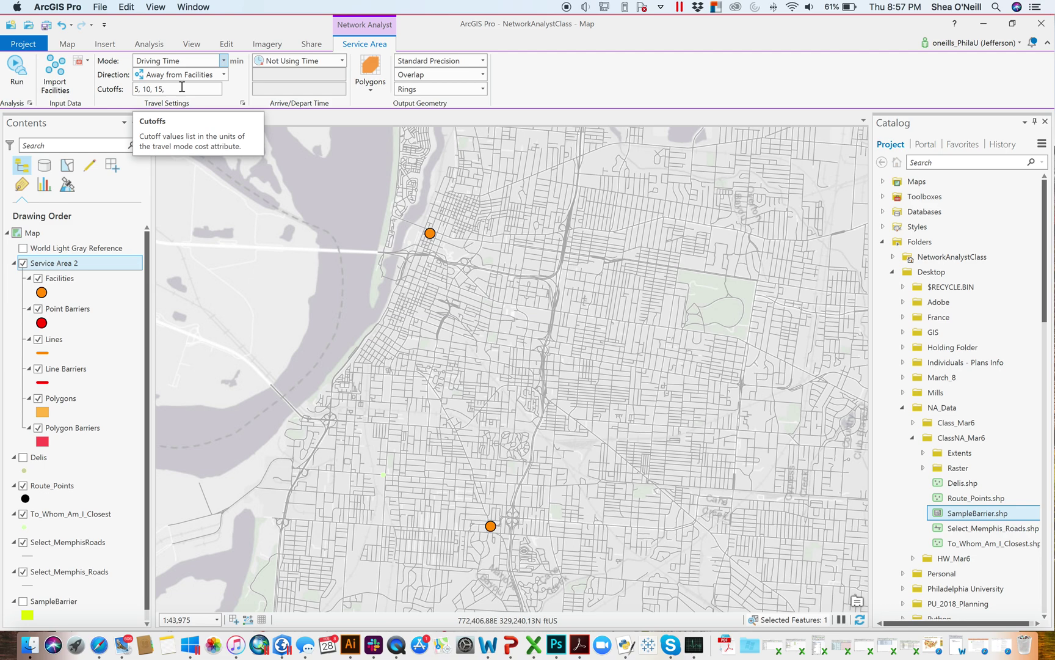
pyautogui.click(223, 61)
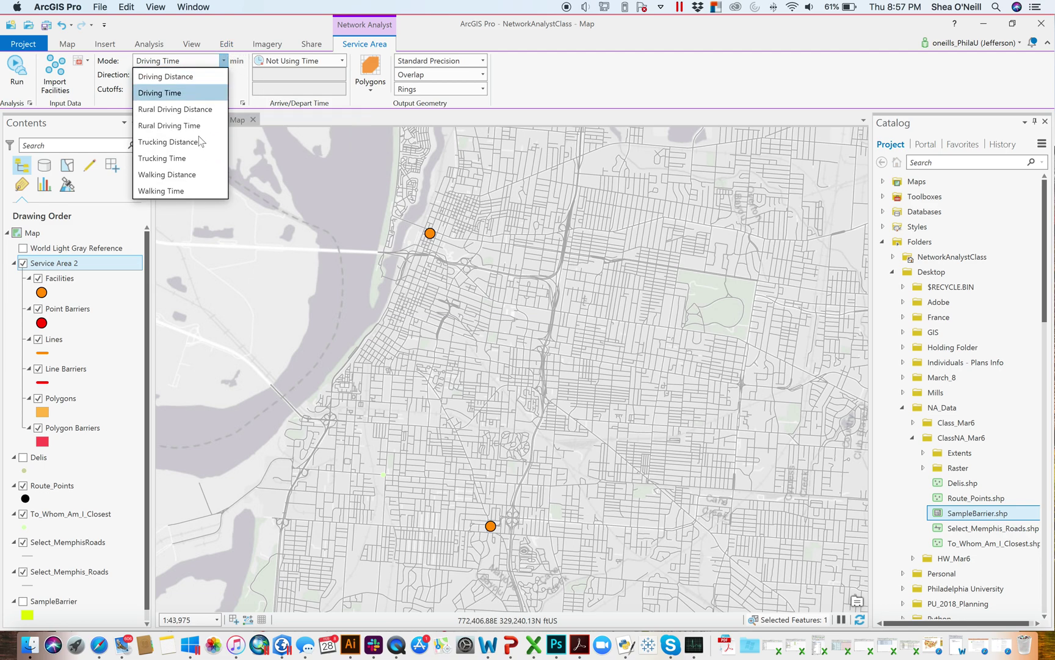
pyautogui.click(185, 175)
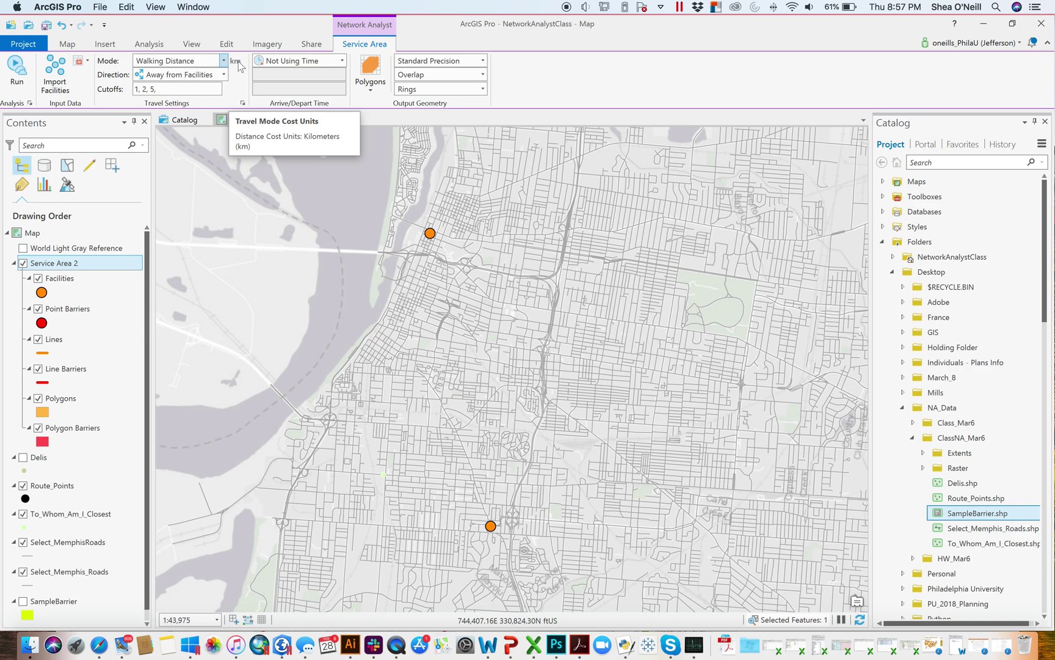
pyautogui.click(243, 104)
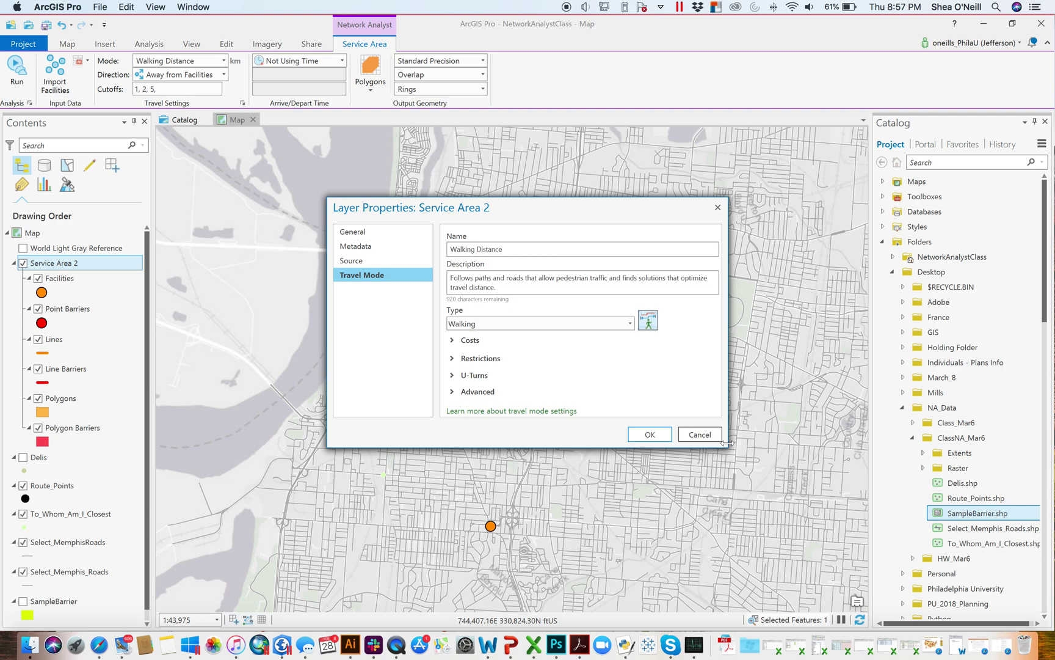
# Enlarge the Layer Properties dialog showing the Walking Distance travel mode page.
pyautogui.moveTo(728, 447); pyautogui.dragTo(815, 543)
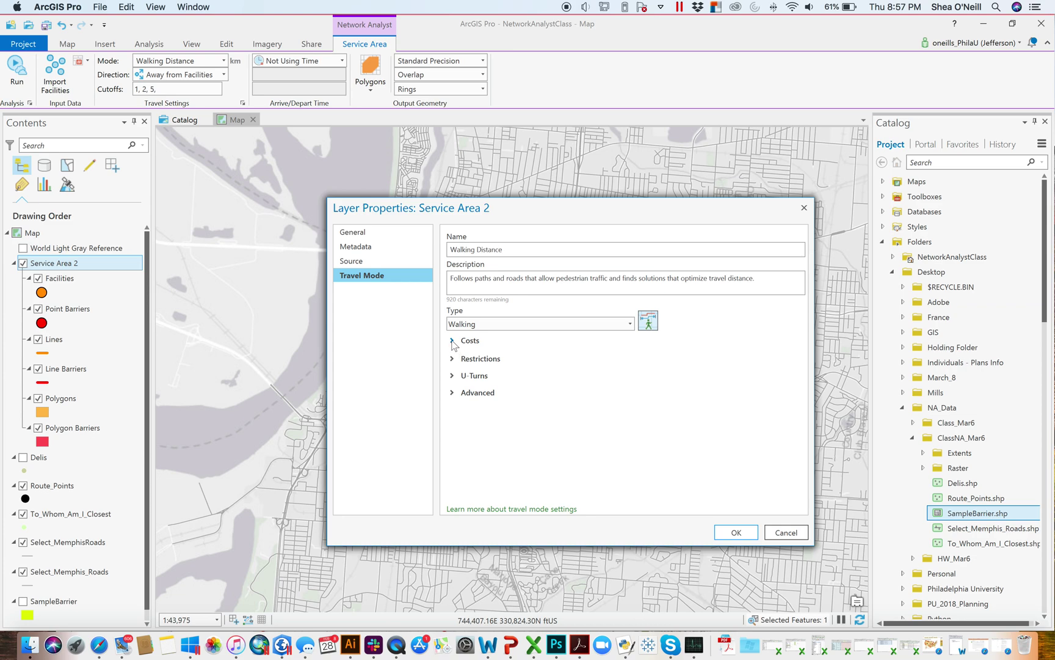
# Glance at the YouTube Network Analyst playlist in Safari, then return to ArcGIS Pro.
pyautogui.click(99, 644)
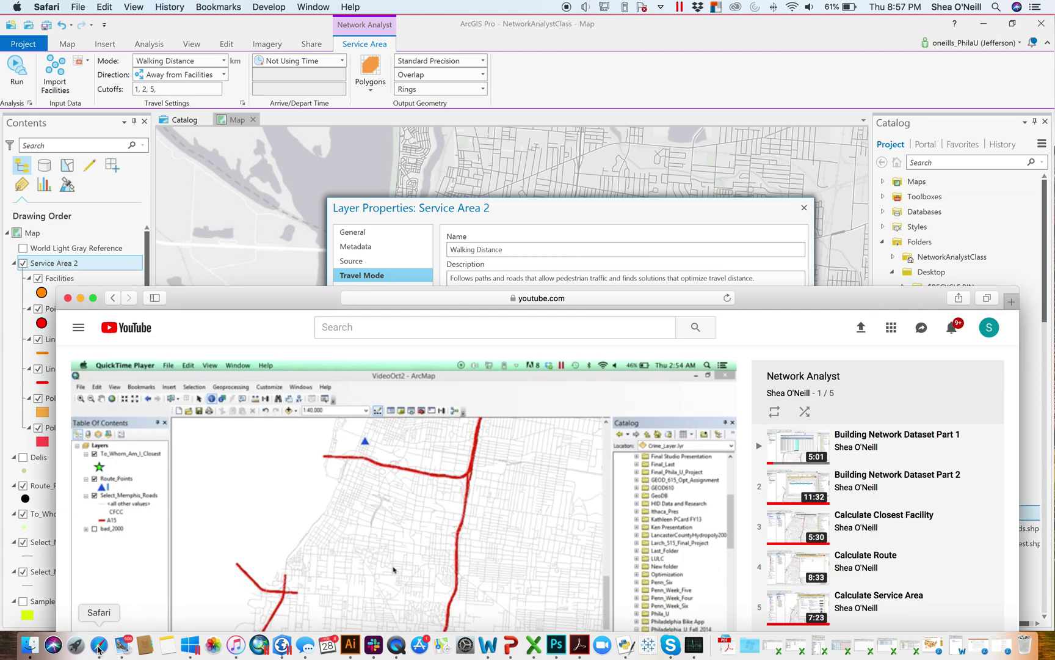
pyautogui.moveTo(269, 297); pyautogui.dragTo(243, 78)
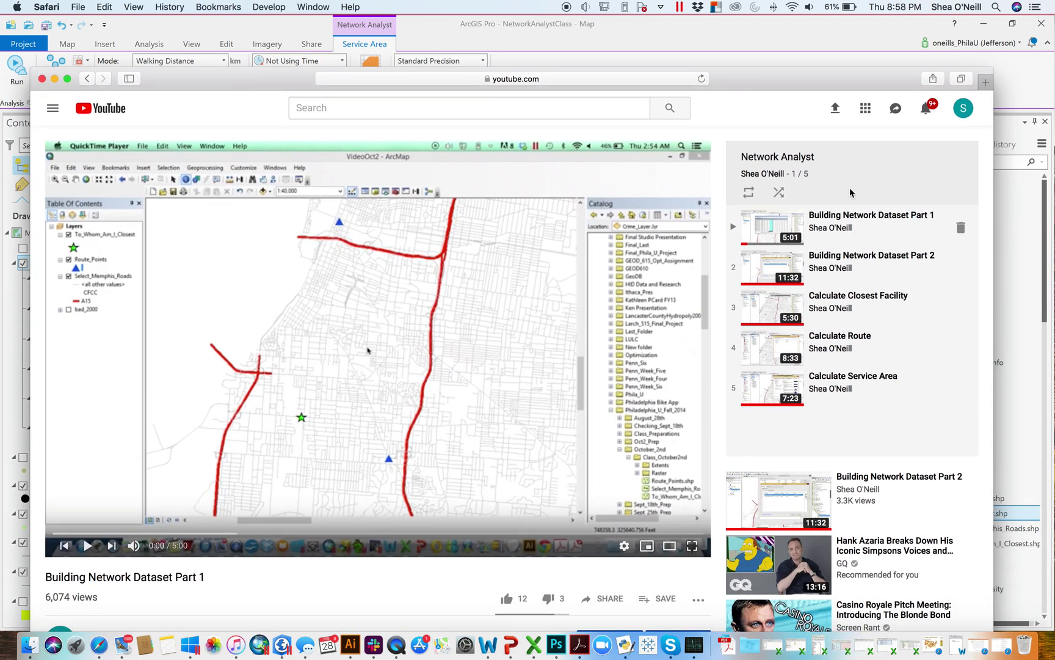
pyautogui.moveTo(811, 85); pyautogui.dragTo(884, 474)
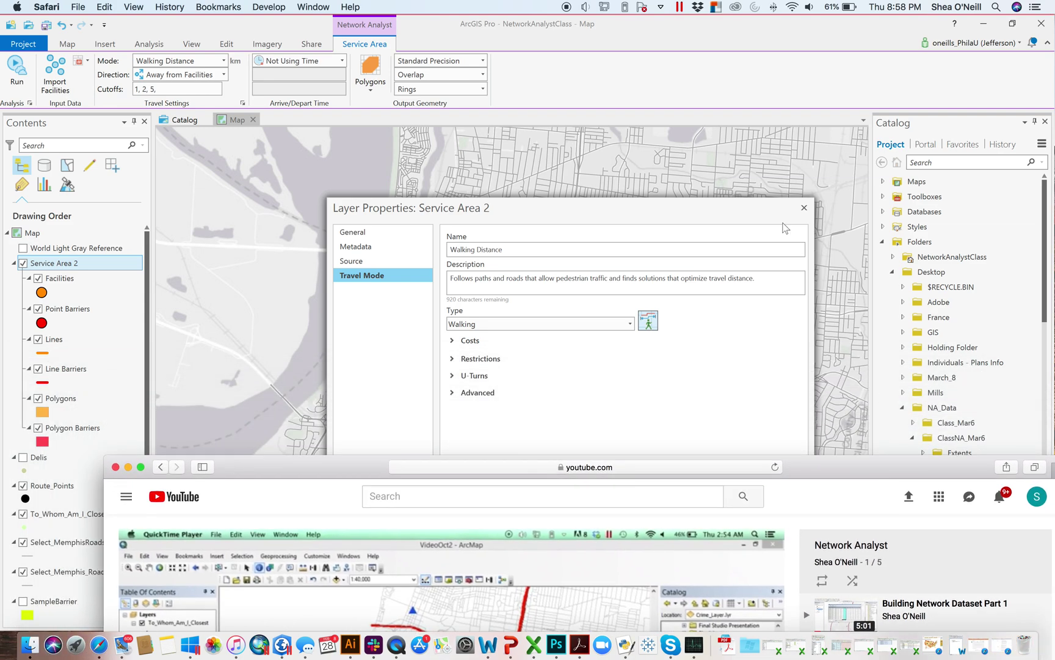
pyautogui.click(573, 221)
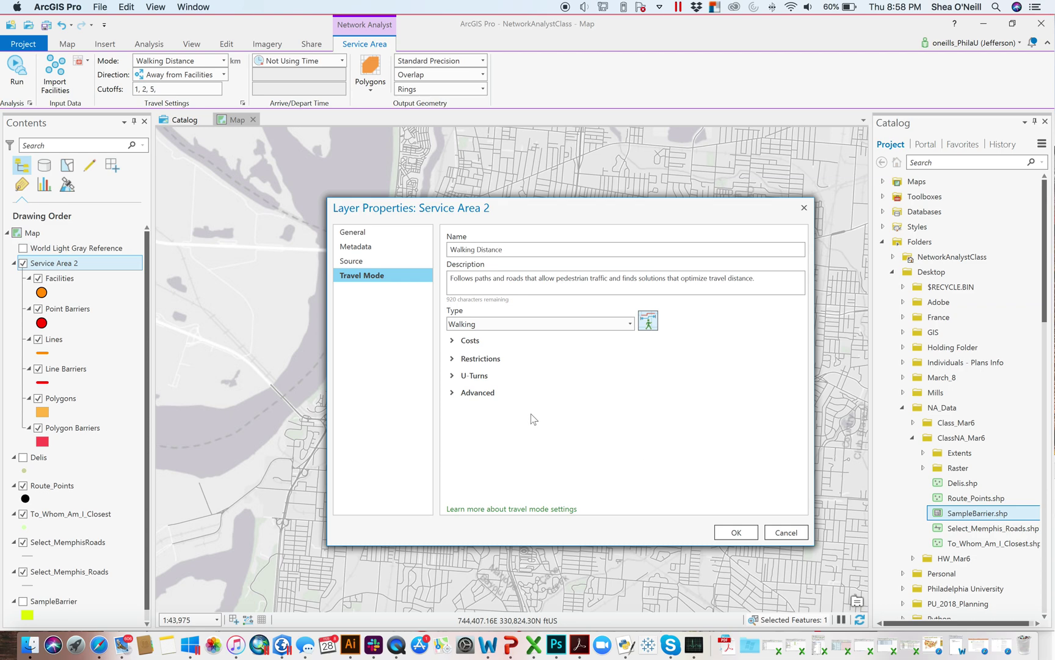
# Expand the Walking Distance costs and change the impedance from Kilometers to Miles.
pyautogui.click(452, 340)
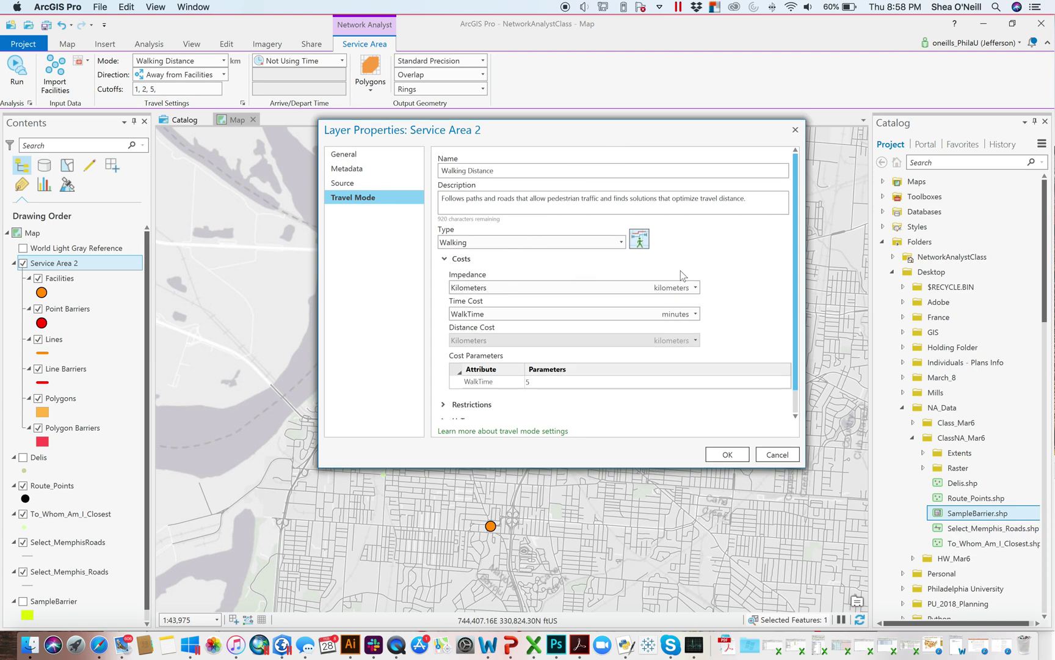
pyautogui.click(699, 287)
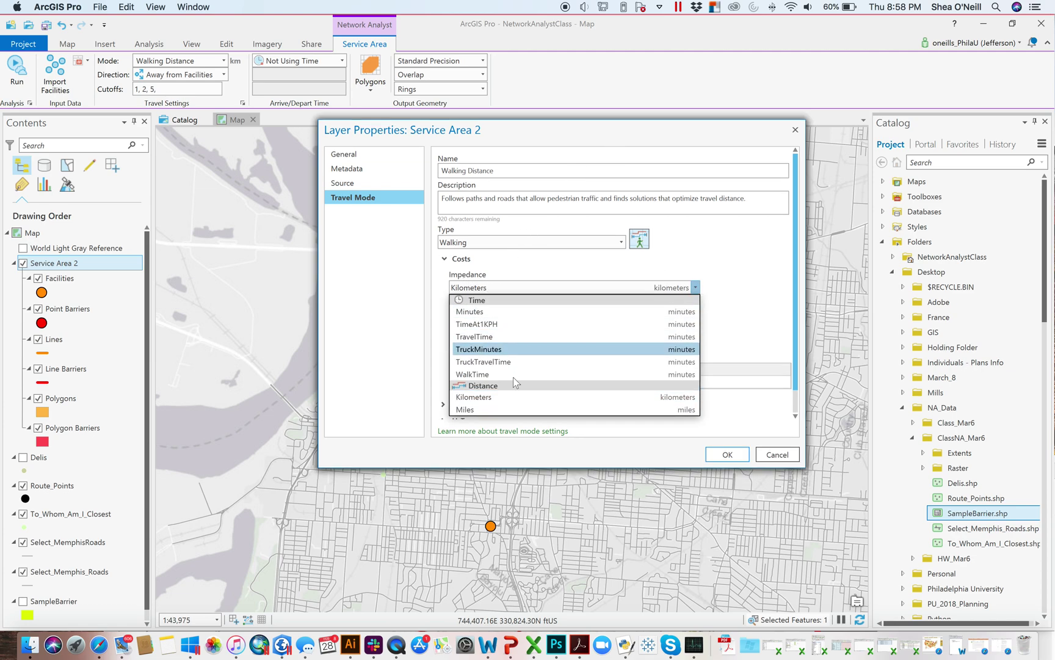
pyautogui.click(500, 411)
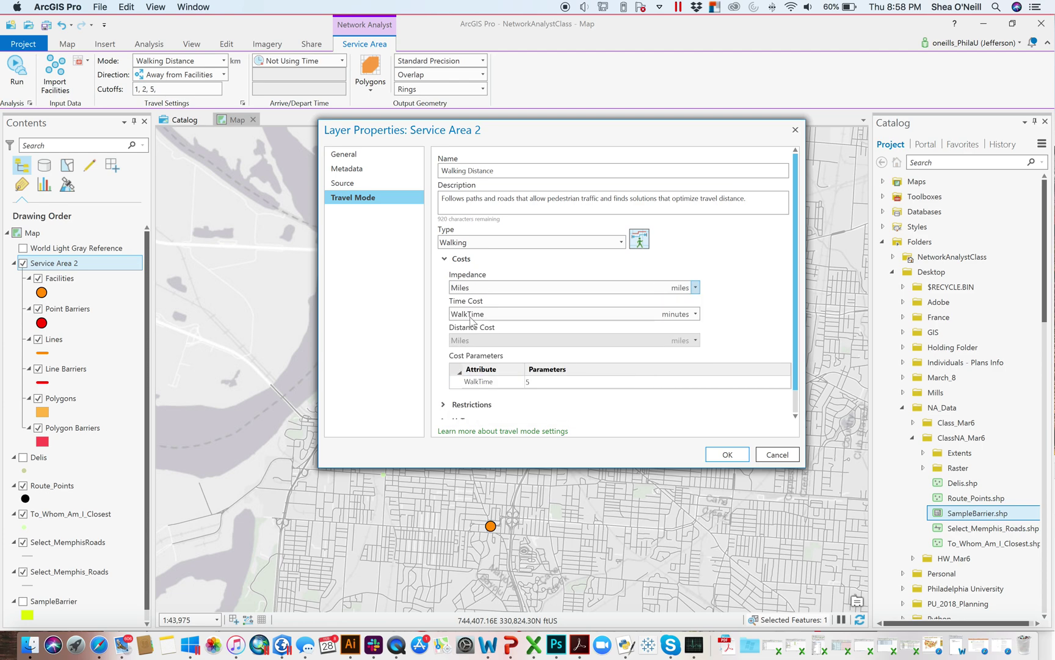
pyautogui.moveTo(511, 308)
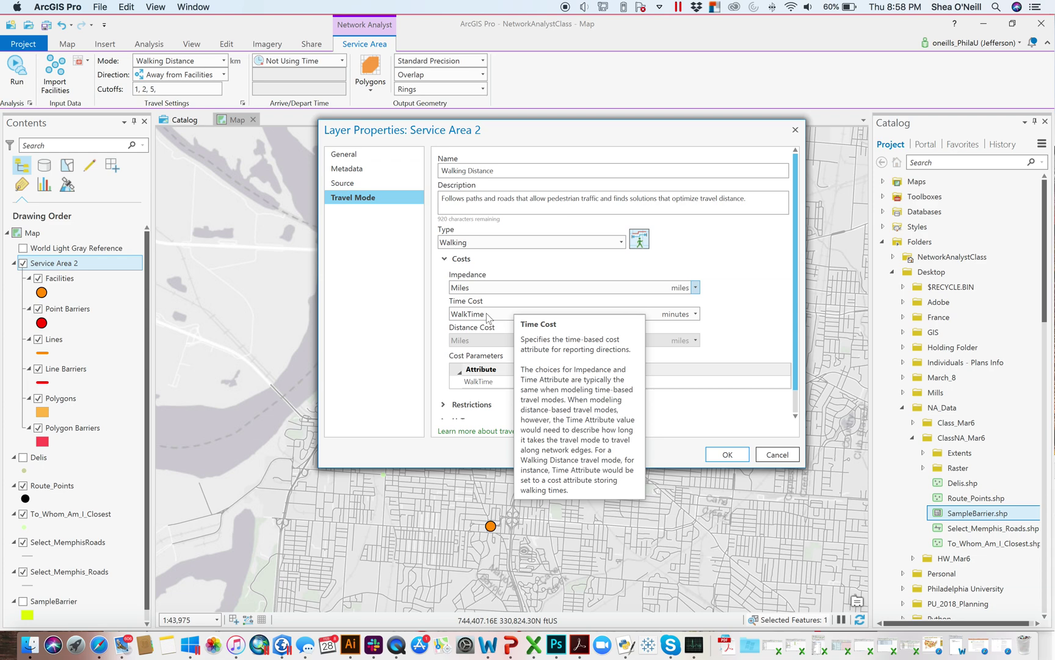
pyautogui.moveTo(476, 290)
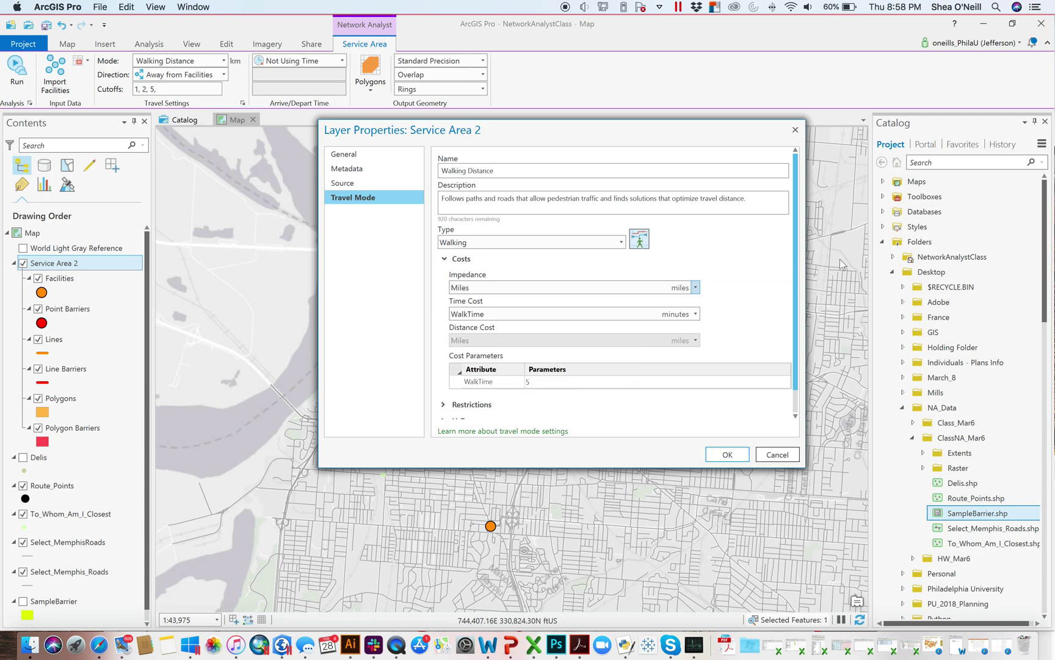
pyautogui.click(444, 260)
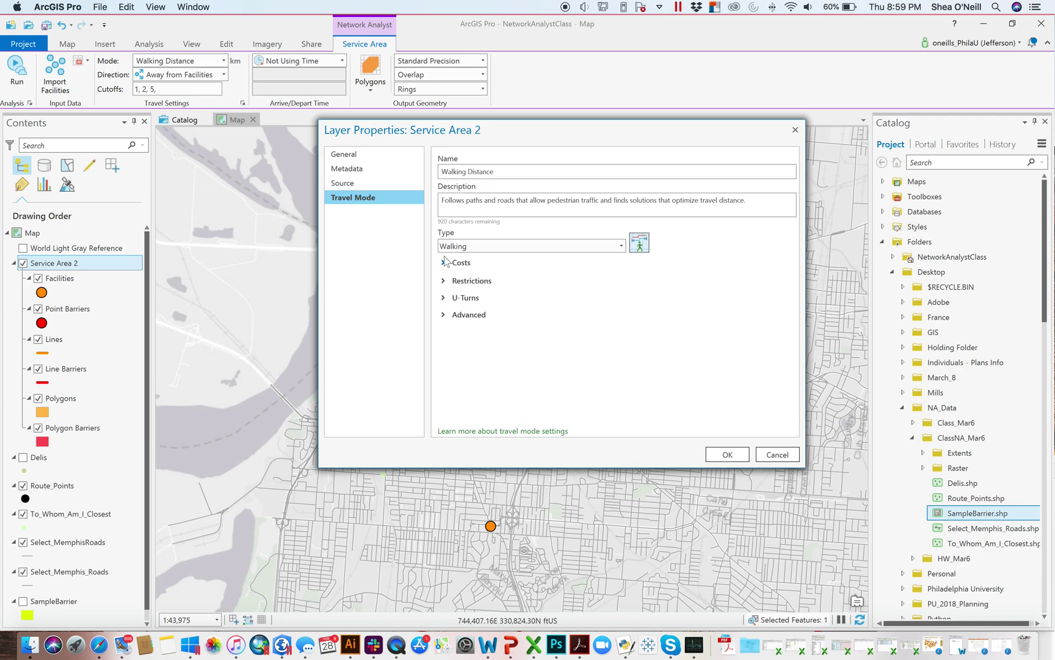
pyautogui.click(445, 262)
pyautogui.click(621, 243)
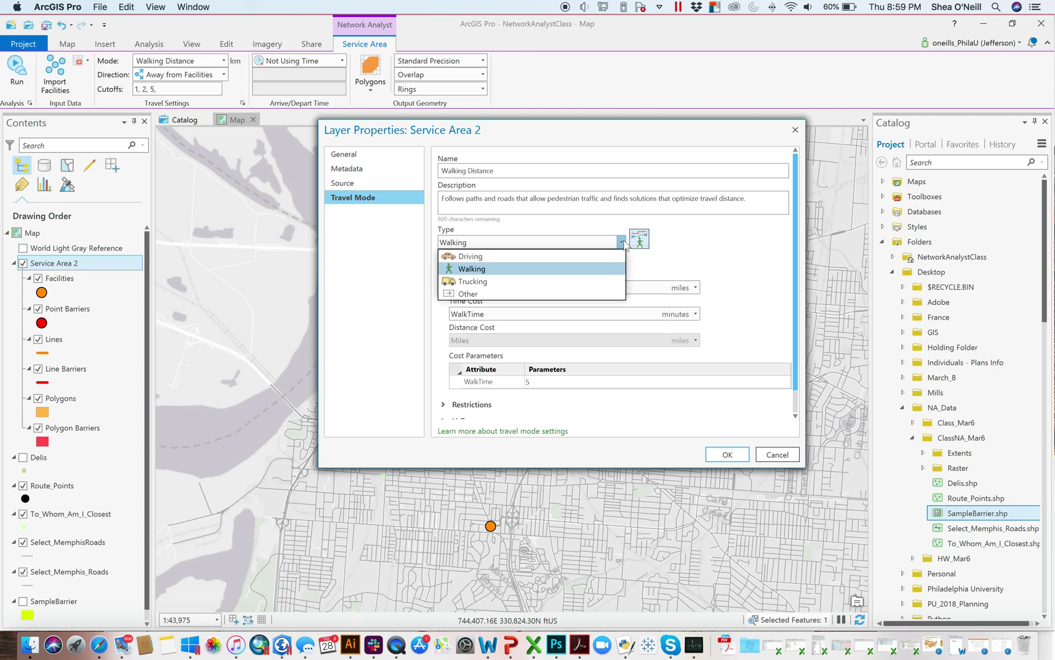
pyautogui.click(583, 256)
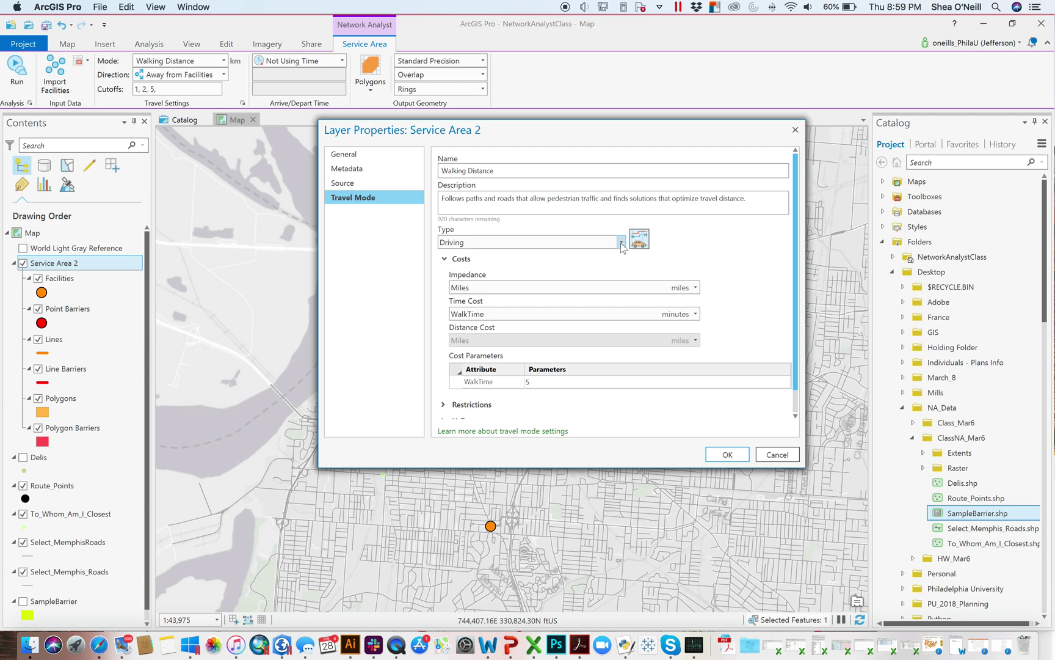
pyautogui.click(621, 243)
pyautogui.click(564, 270)
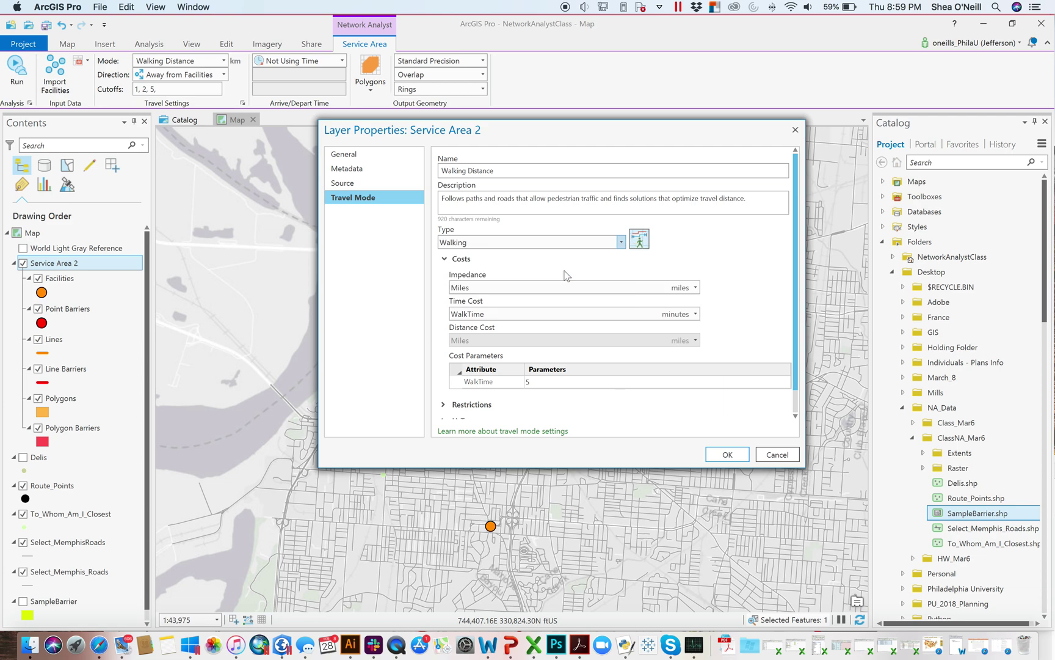
pyautogui.click(444, 260)
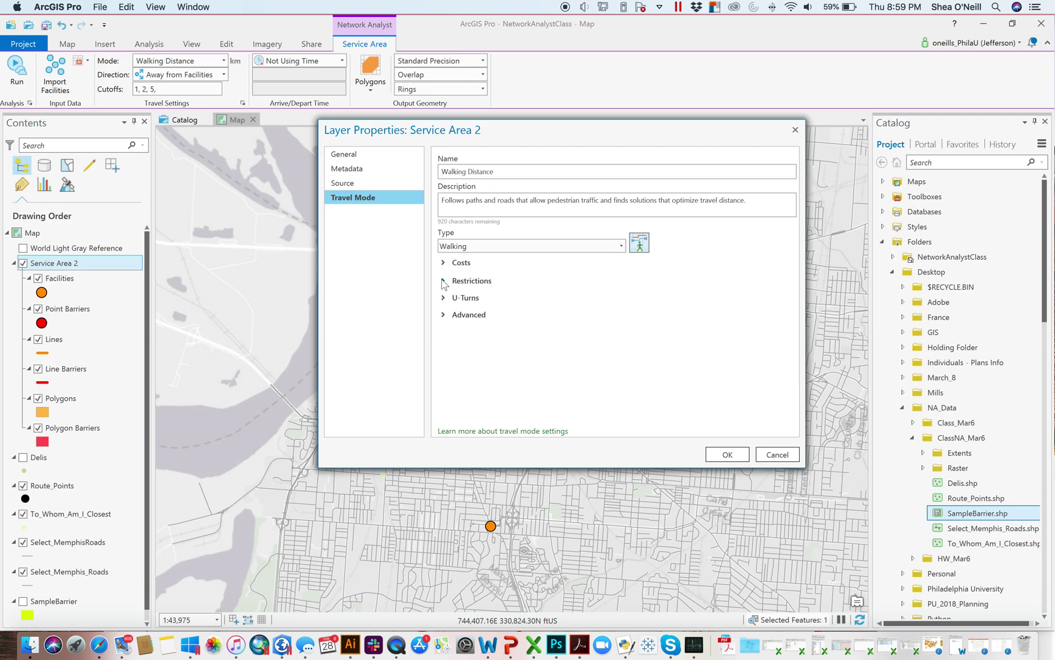
# Enlarge the window and review restrictions like Avoid Express Lanes and Avoid Stairways.
pyautogui.click(444, 281)
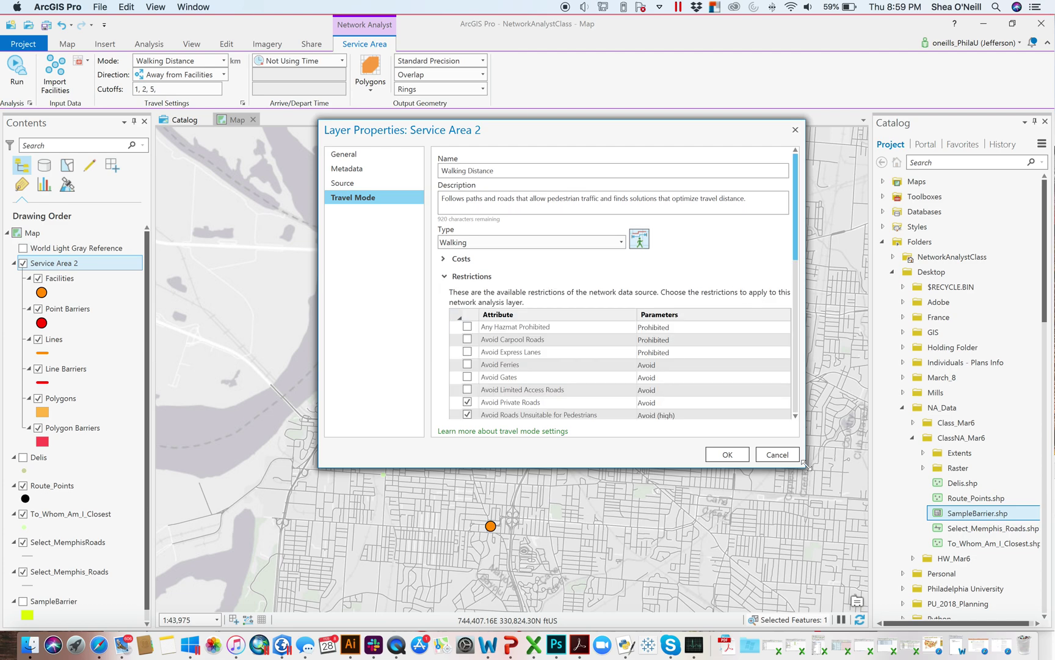
pyautogui.moveTo(804, 463); pyautogui.dragTo(874, 578)
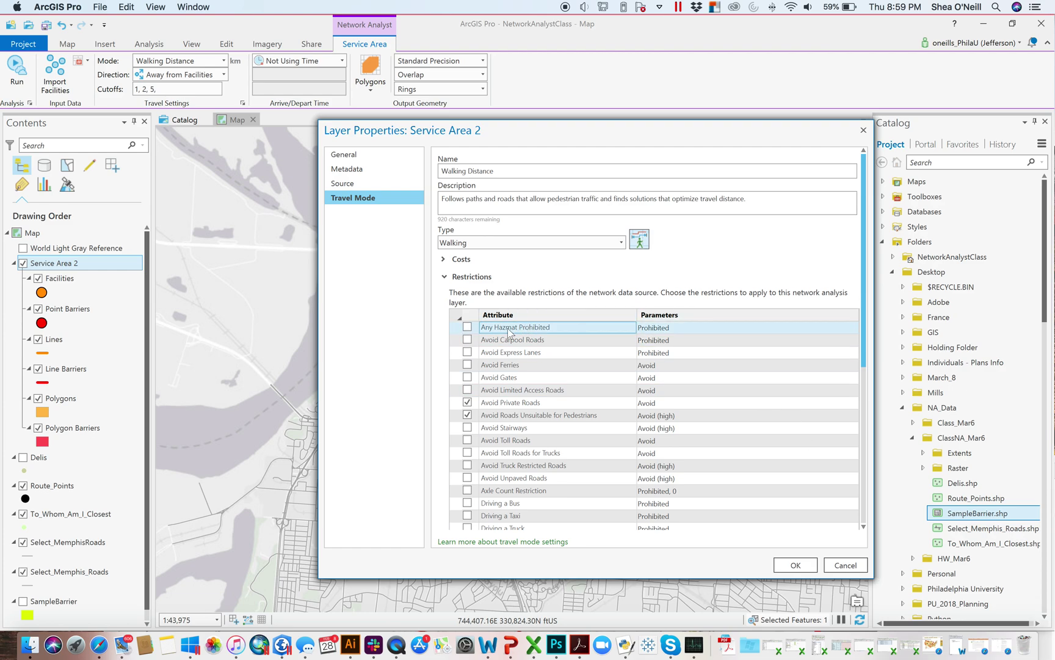
pyautogui.click(511, 353)
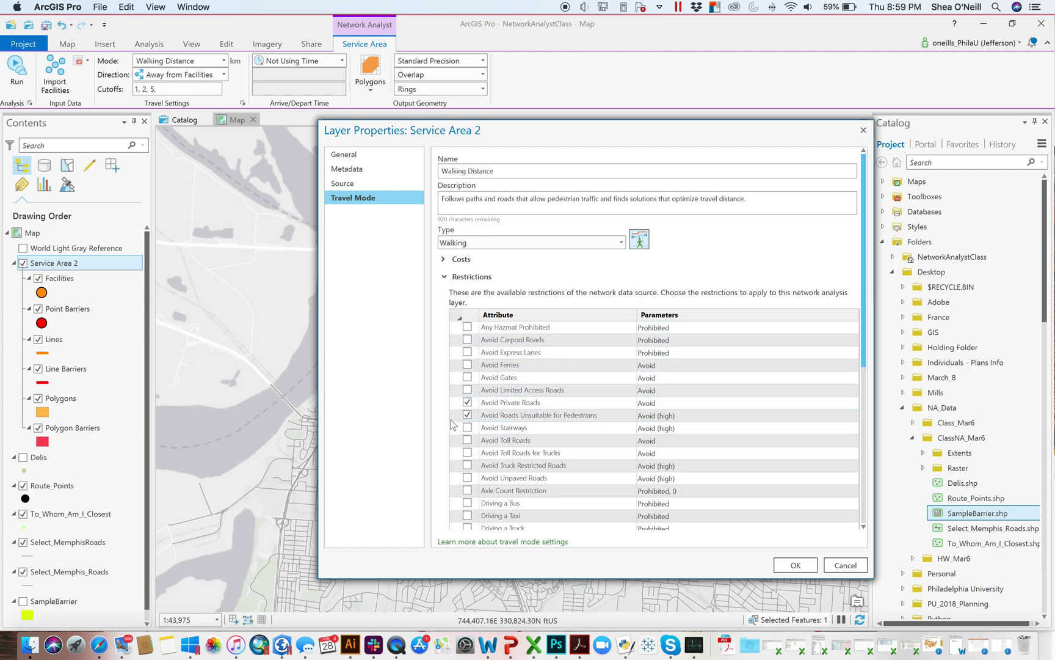
pyautogui.click(506, 430)
pyautogui.moveTo(864, 276); pyautogui.dragTo(851, 476)
pyautogui.scroll(-2, 862, 429)
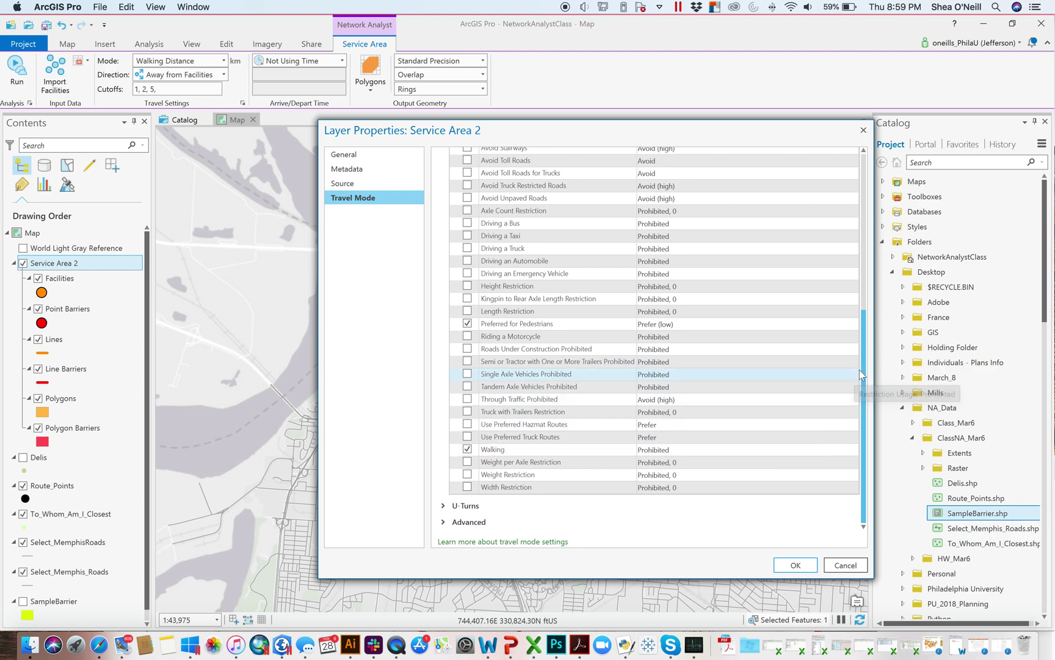
pyautogui.moveTo(863, 367); pyautogui.dragTo(850, 292)
pyautogui.scroll(-2, 849, 299)
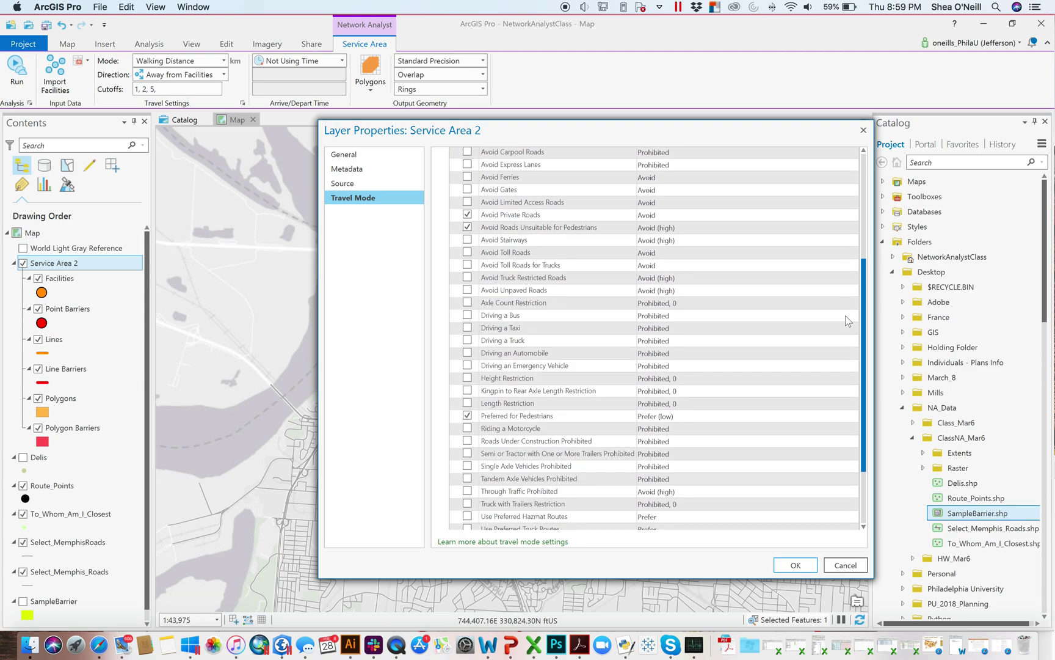
pyautogui.scroll(-3, 845, 318)
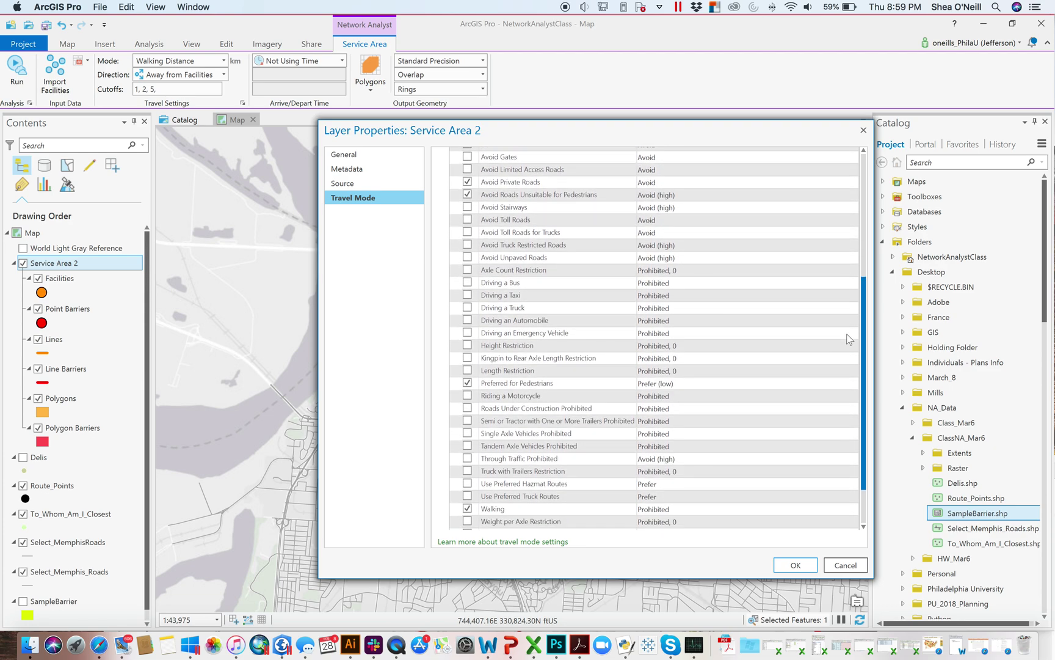
pyautogui.scroll(3, 841, 354)
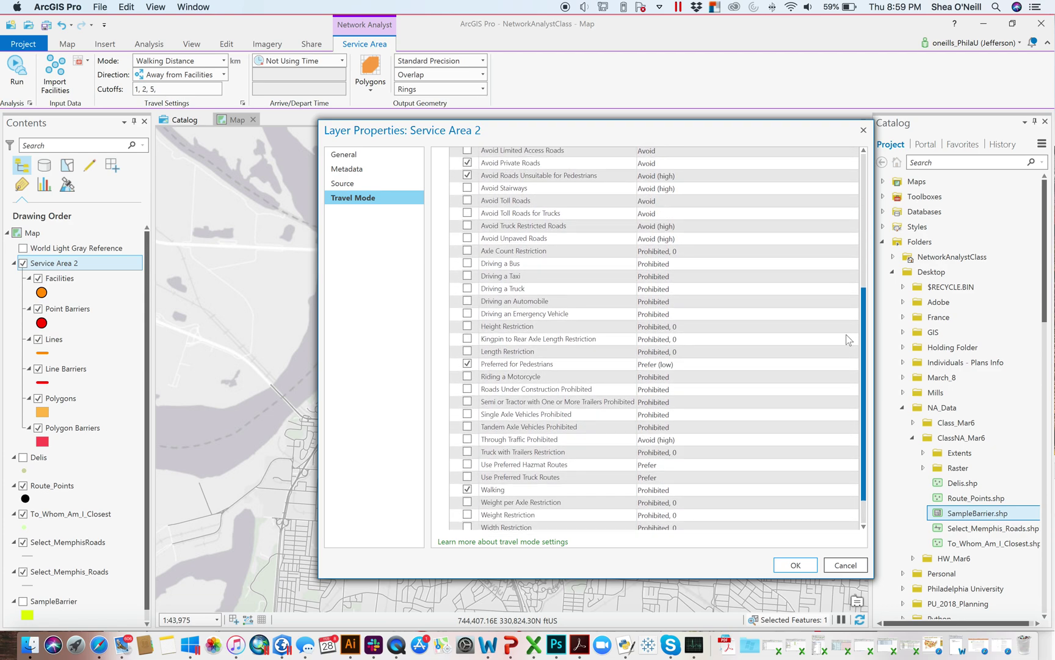
pyautogui.scroll(8, 840, 292)
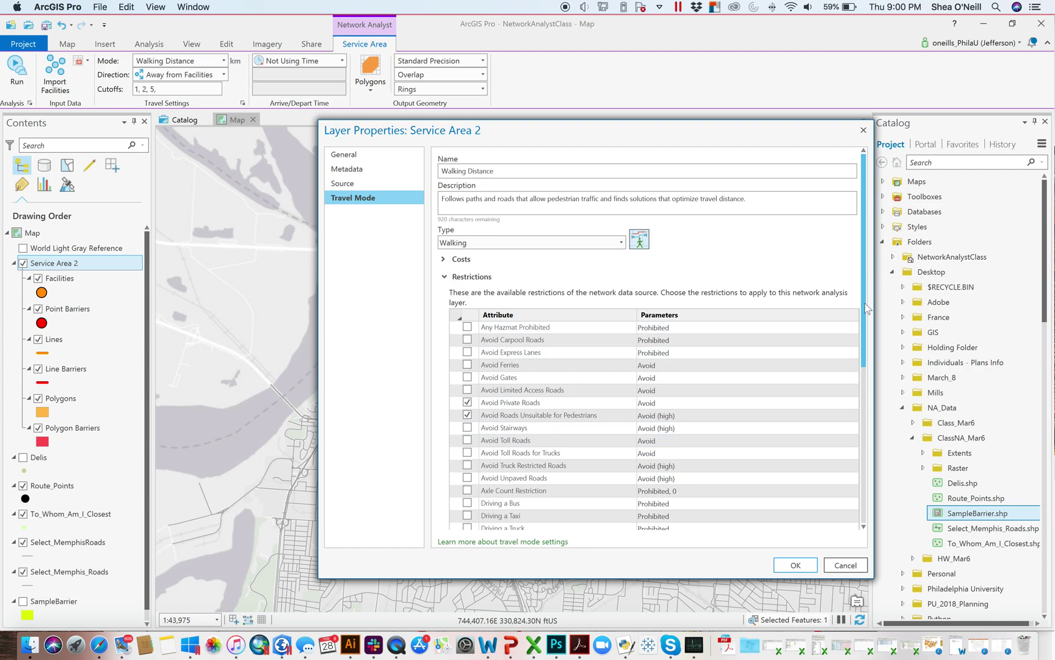
pyautogui.moveTo(867, 302); pyautogui.dragTo(859, 231)
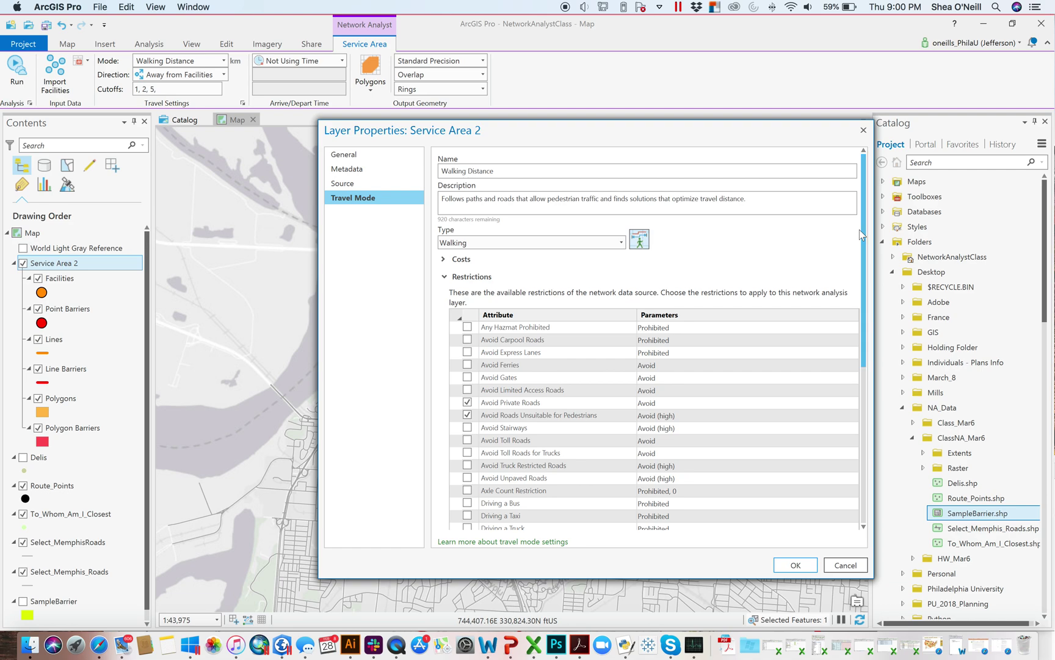
# Check the U-Turns and Advanced options: U-turns allowed everywhere, 2 Meters simplification.
pyautogui.click(446, 277)
pyautogui.click(445, 298)
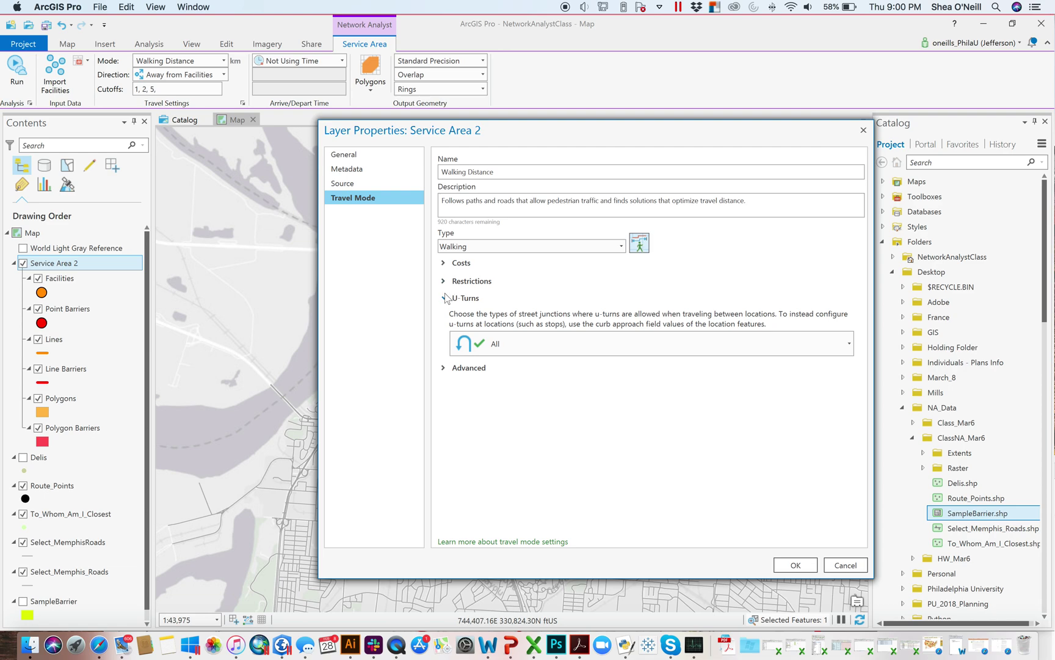
pyautogui.click(445, 299)
pyautogui.click(444, 316)
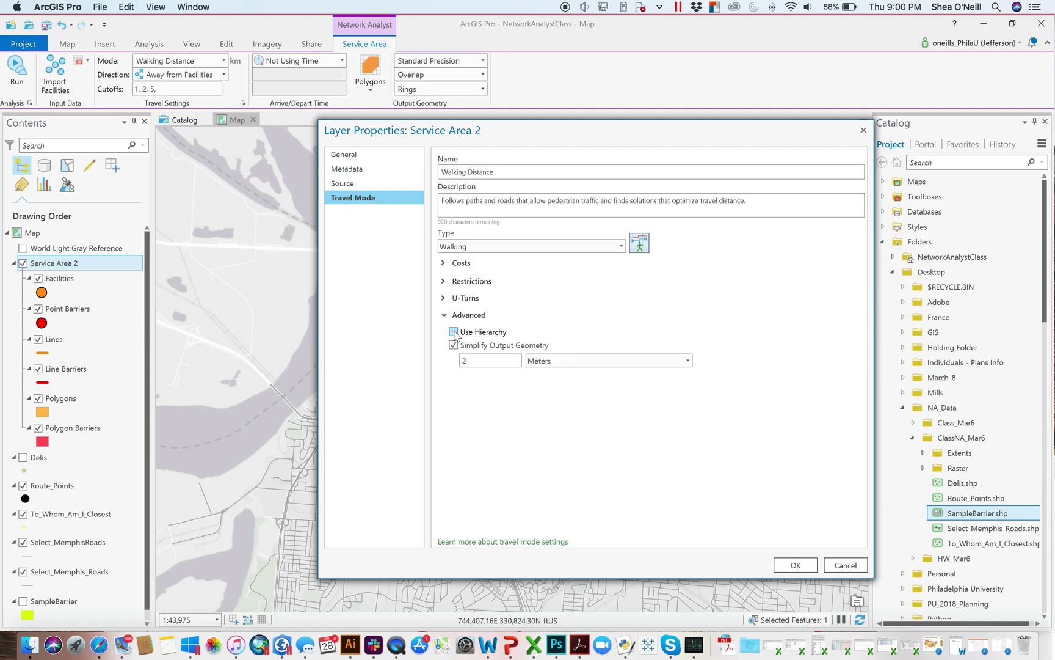
pyautogui.moveTo(456, 336)
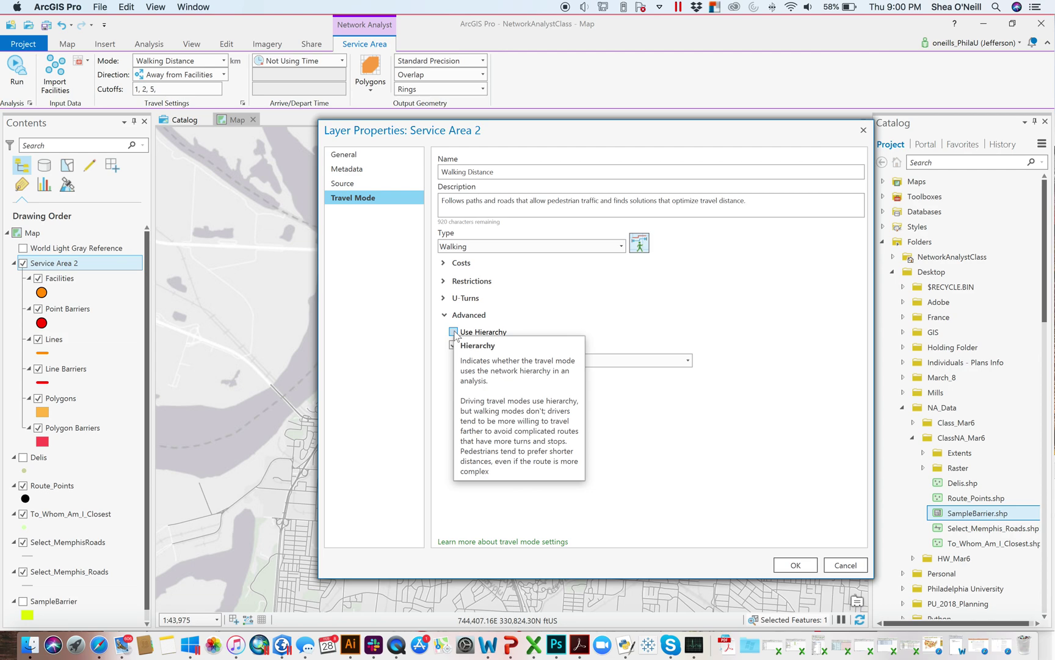
pyautogui.click(444, 315)
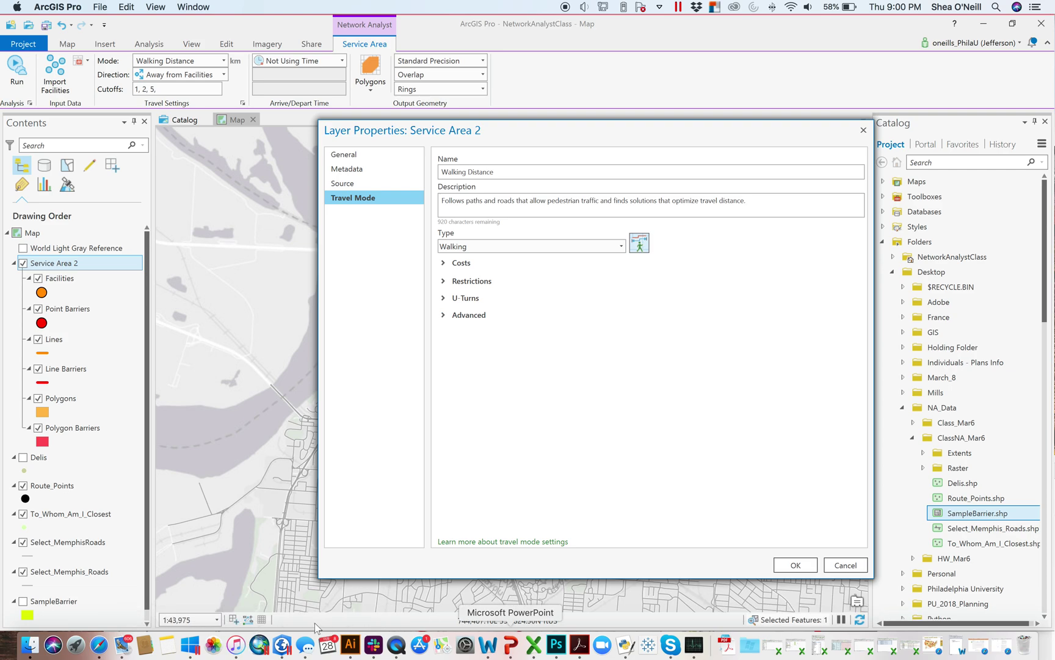
pyautogui.click(98, 651)
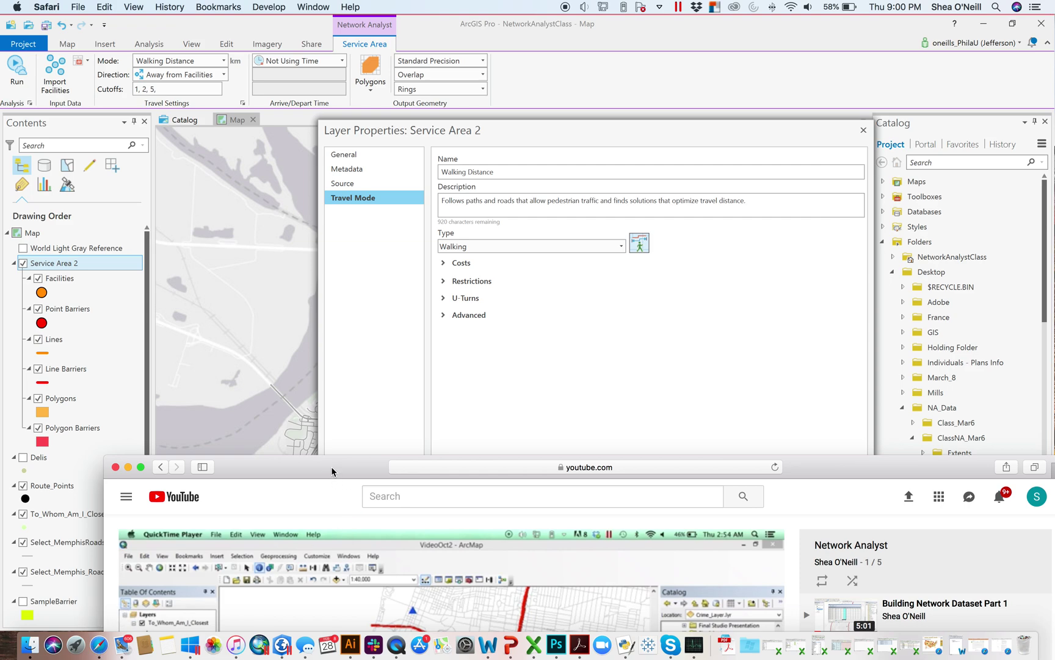
pyautogui.moveTo(334, 470); pyautogui.dragTo(269, 100)
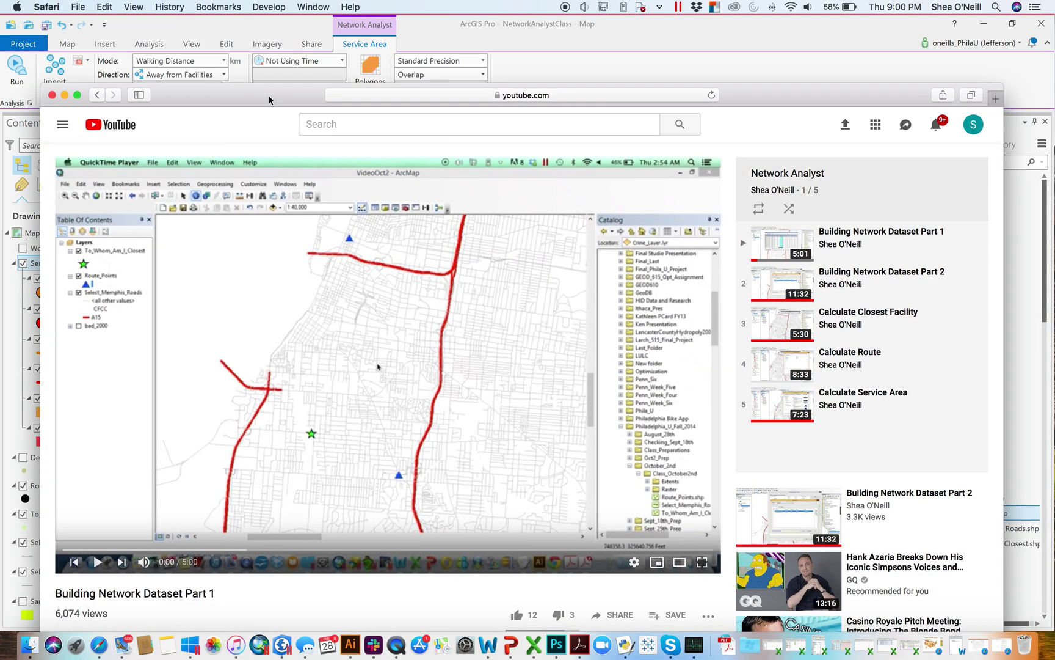
pyautogui.moveTo(268, 100); pyautogui.dragTo(269, 414)
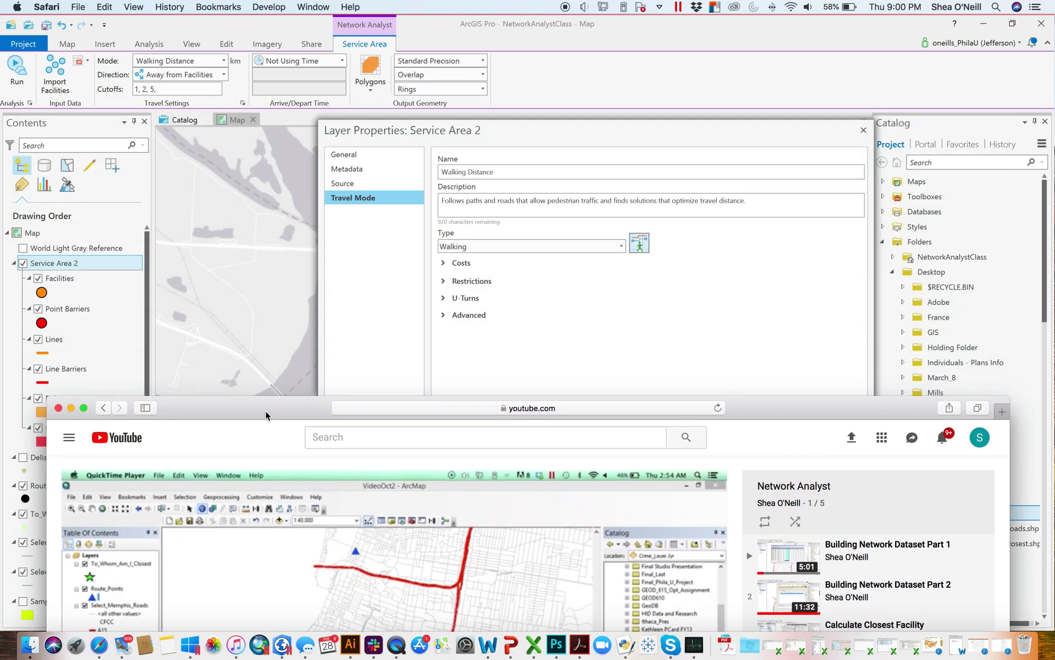
pyautogui.click(568, 144)
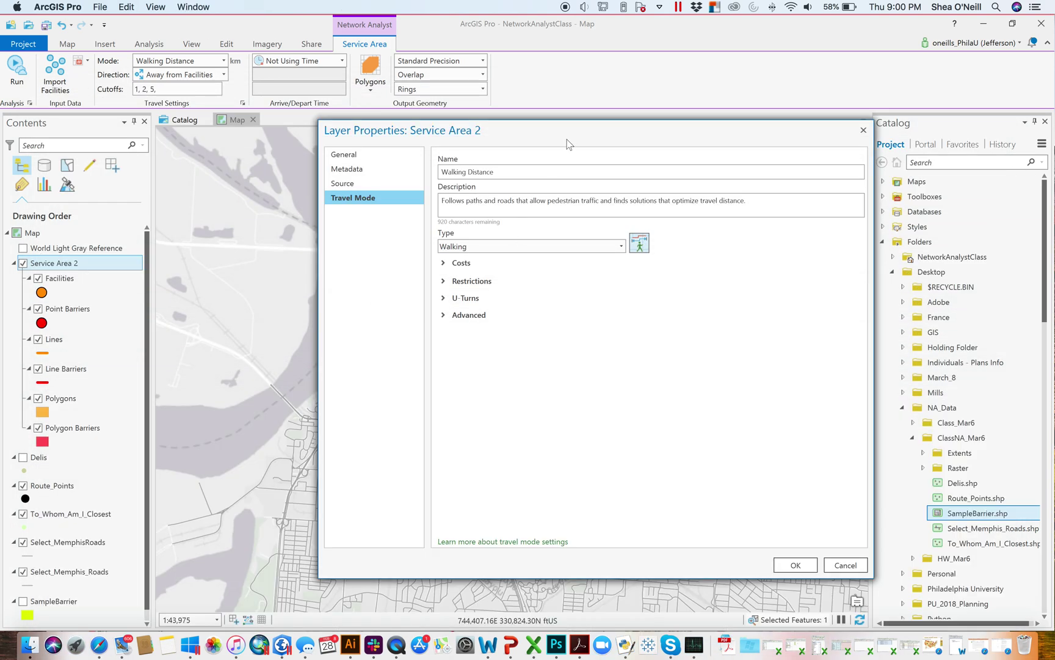
# Apply the travel mode settings and replace the 1, 2, 5 cutoffs with 0.5 and 1.
pyautogui.click(794, 565)
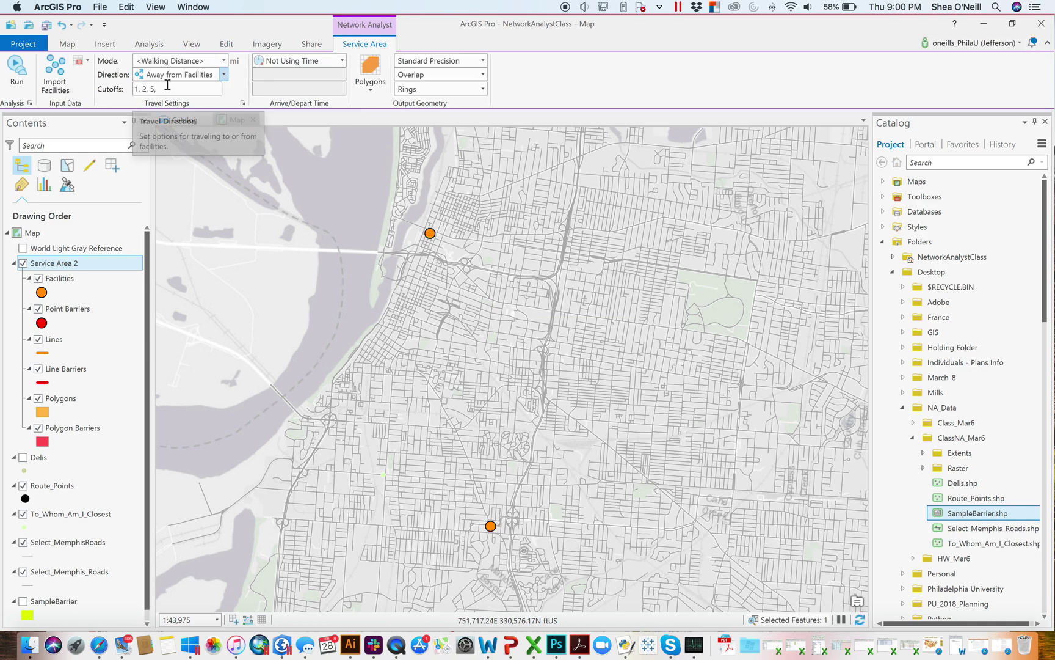
pyautogui.moveTo(167, 85); pyautogui.dragTo(127, 91)
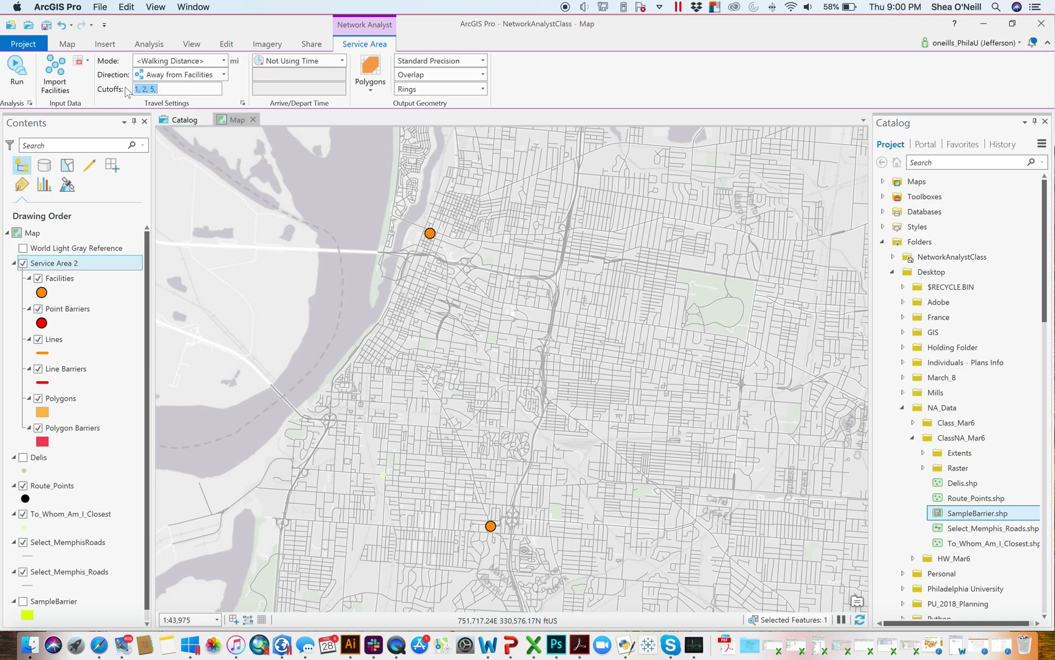
pyautogui.write('1,2')
pyautogui.press('BackSpace')
pyautogui.press('BackSpace')
pyautogui.press('BackSpace')
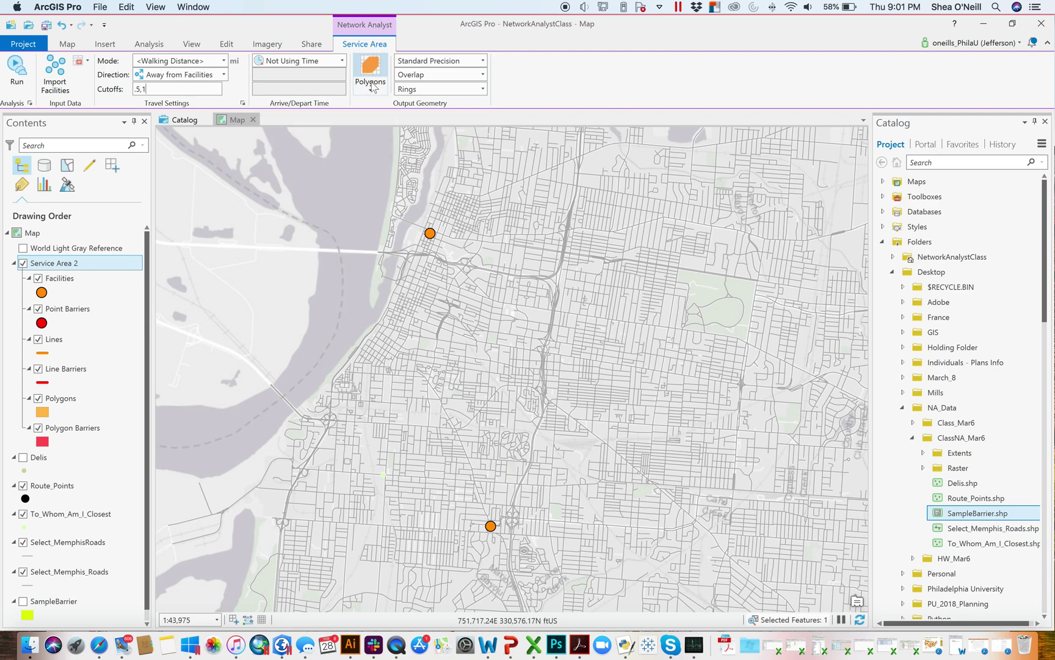
pyautogui.click(370, 90)
# Keep Polygons output with Overlap and Rings selected, then run the service area solve.
pyautogui.click(376, 90)
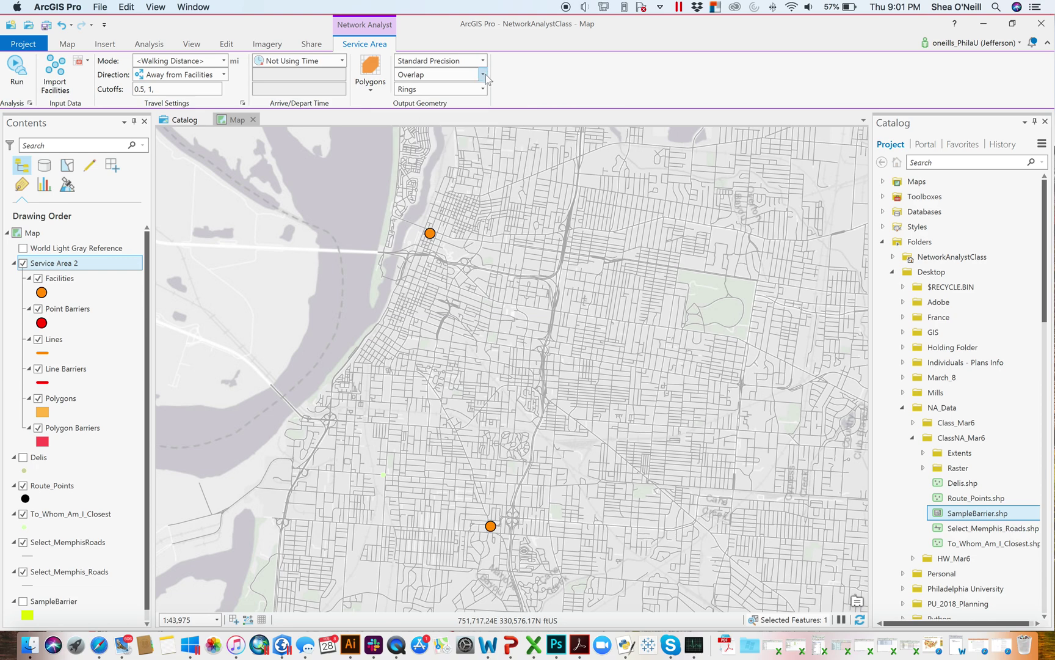
pyautogui.click(483, 75)
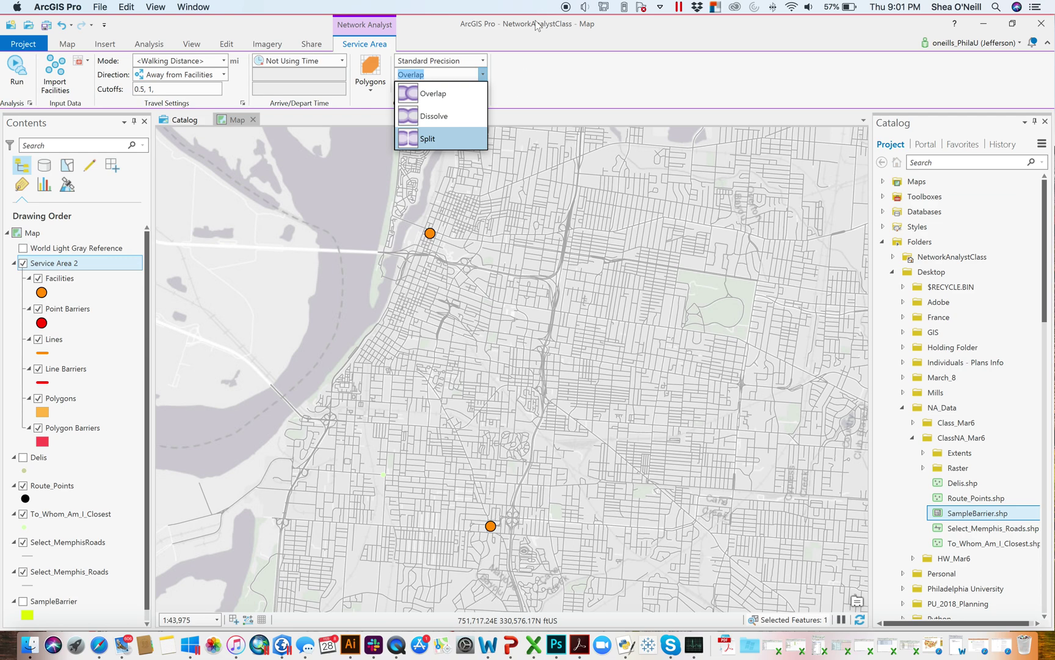
pyautogui.click(549, 65)
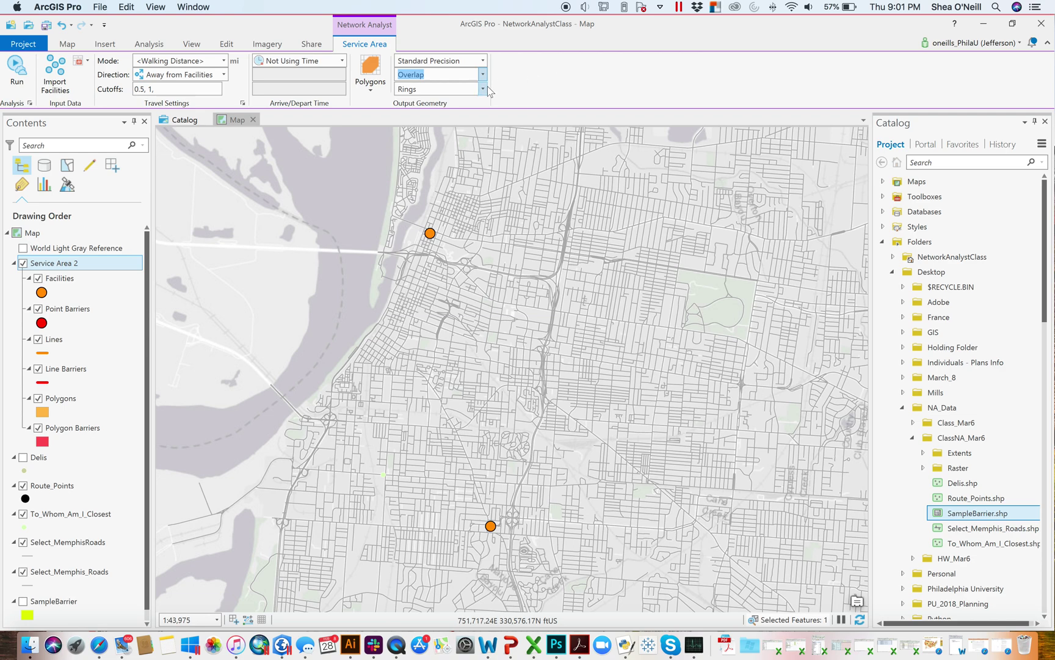
pyautogui.click(483, 89)
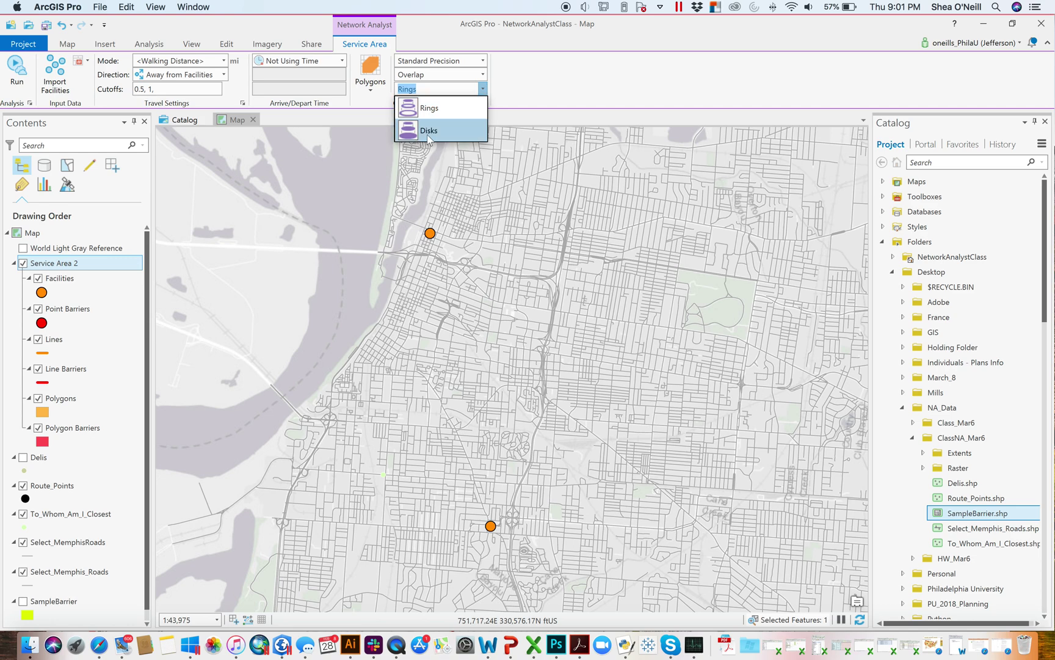
pyautogui.click(558, 85)
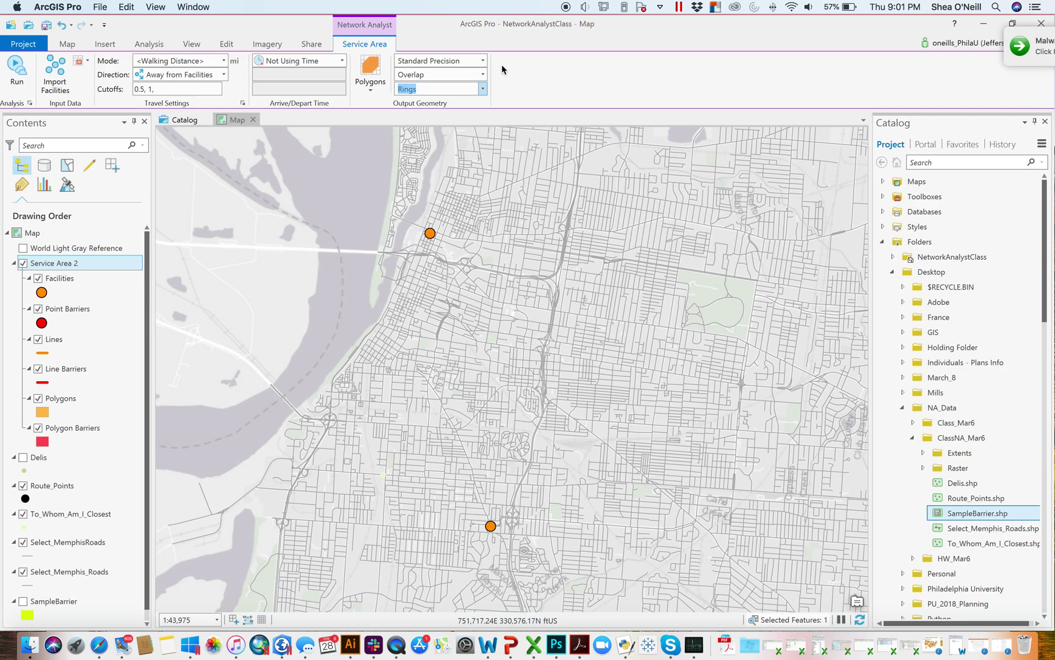
pyautogui.click(16, 69)
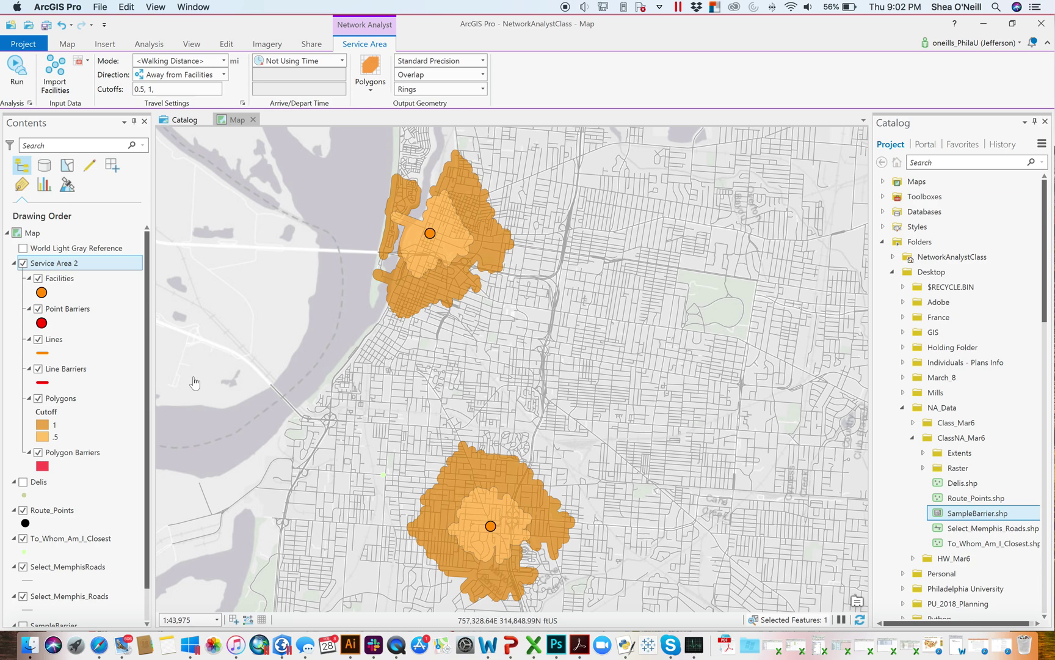
# Open the context menu of the Polygons sublayer holding the 0.5 and 1 mile rings.
pyautogui.rightClick(70, 400)
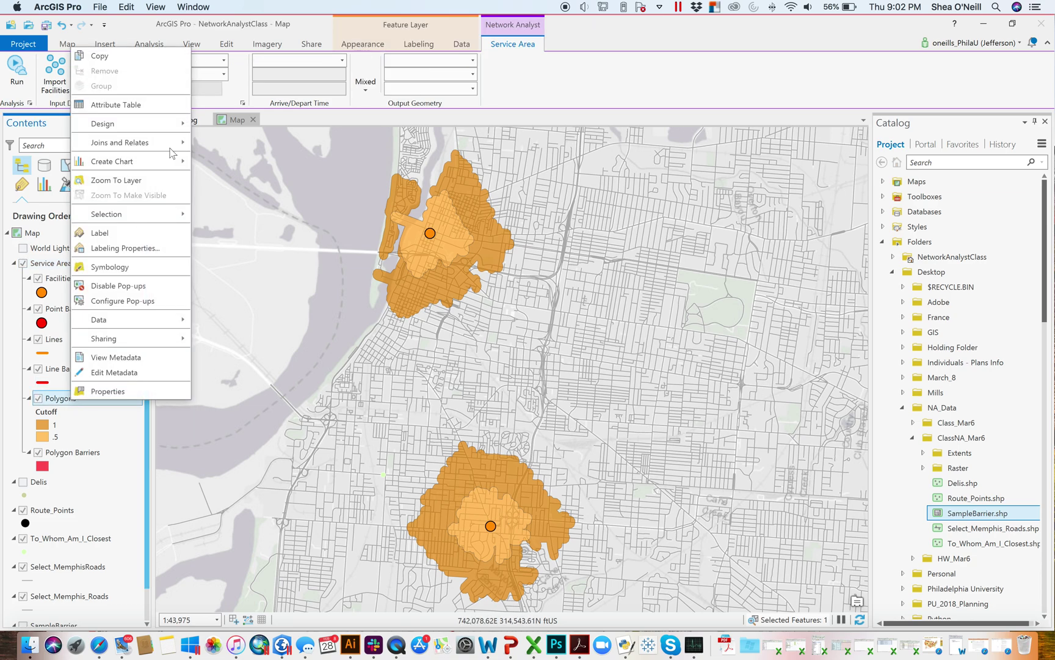
pyautogui.click(116, 105)
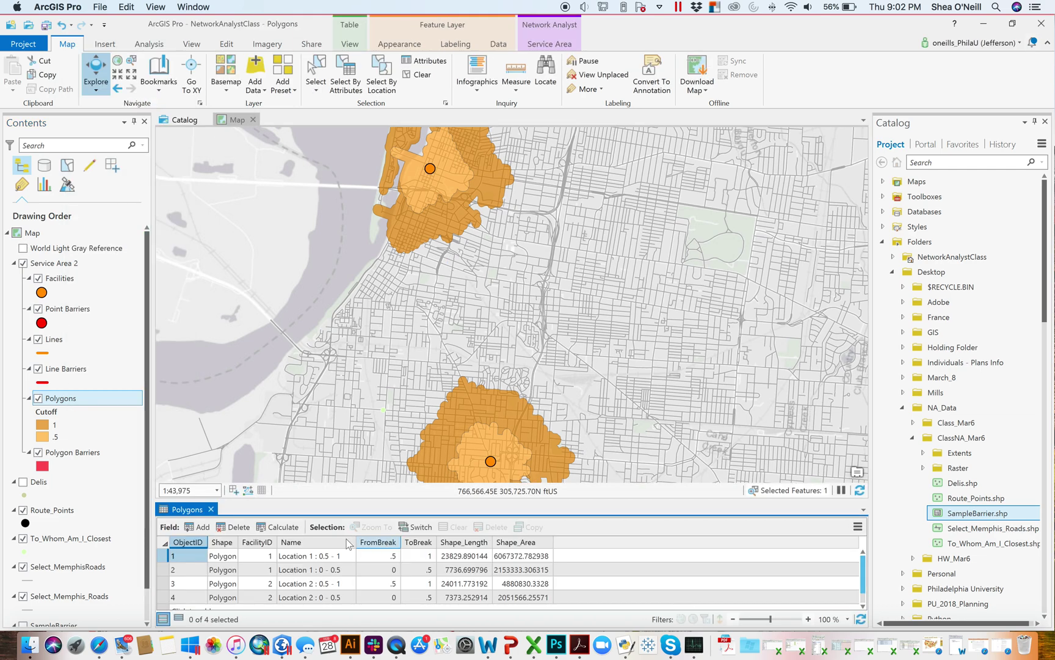
pyautogui.click(311, 557)
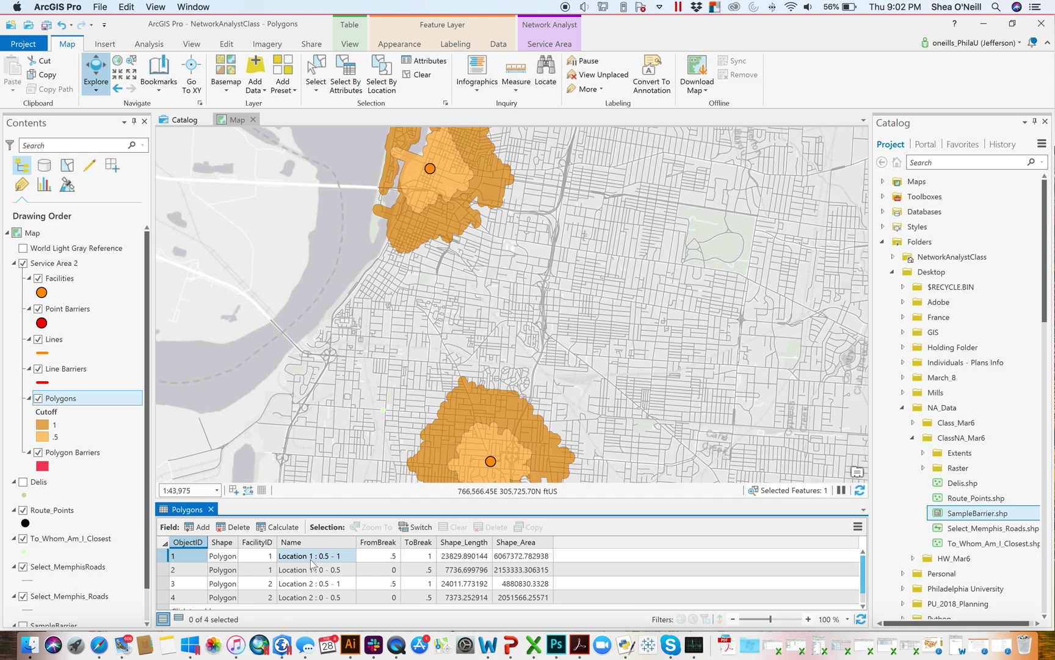
pyautogui.click(489, 559)
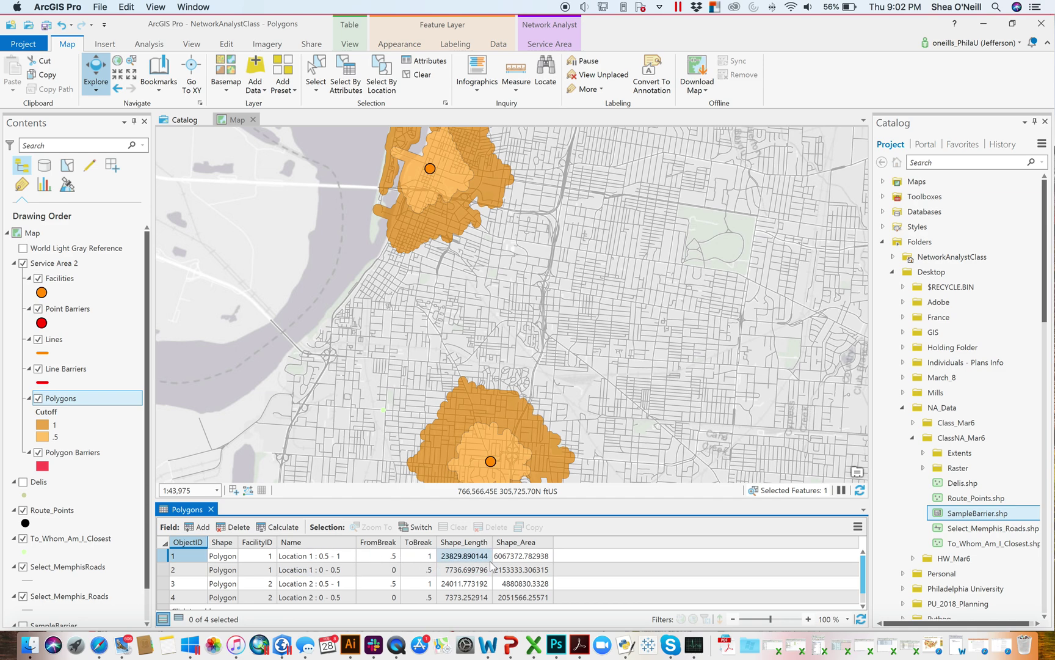
pyautogui.click(528, 557)
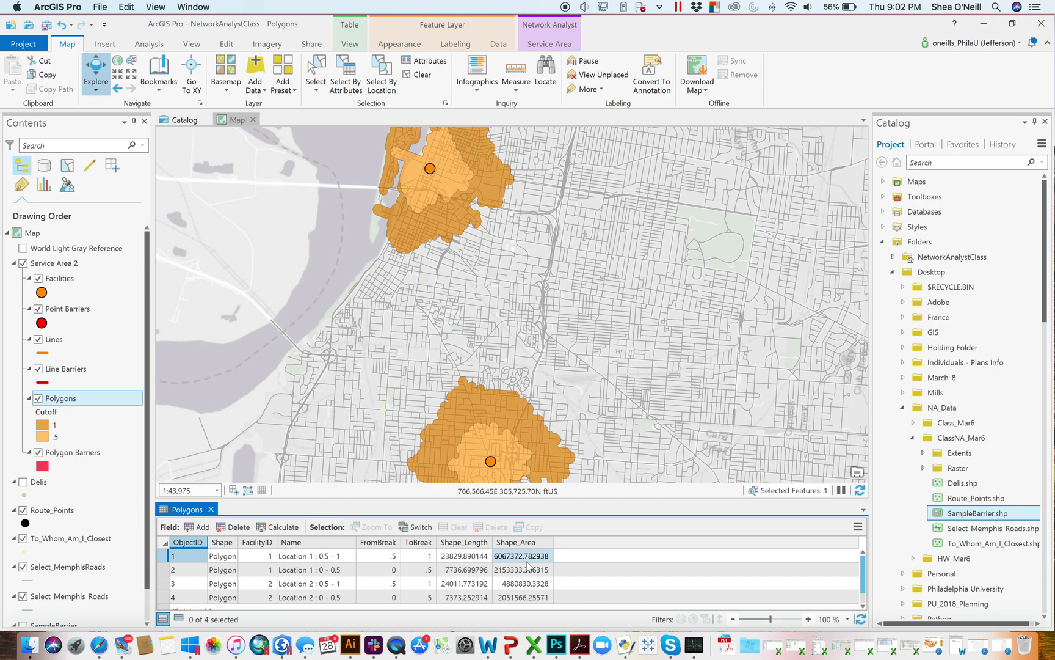
pyautogui.click(211, 508)
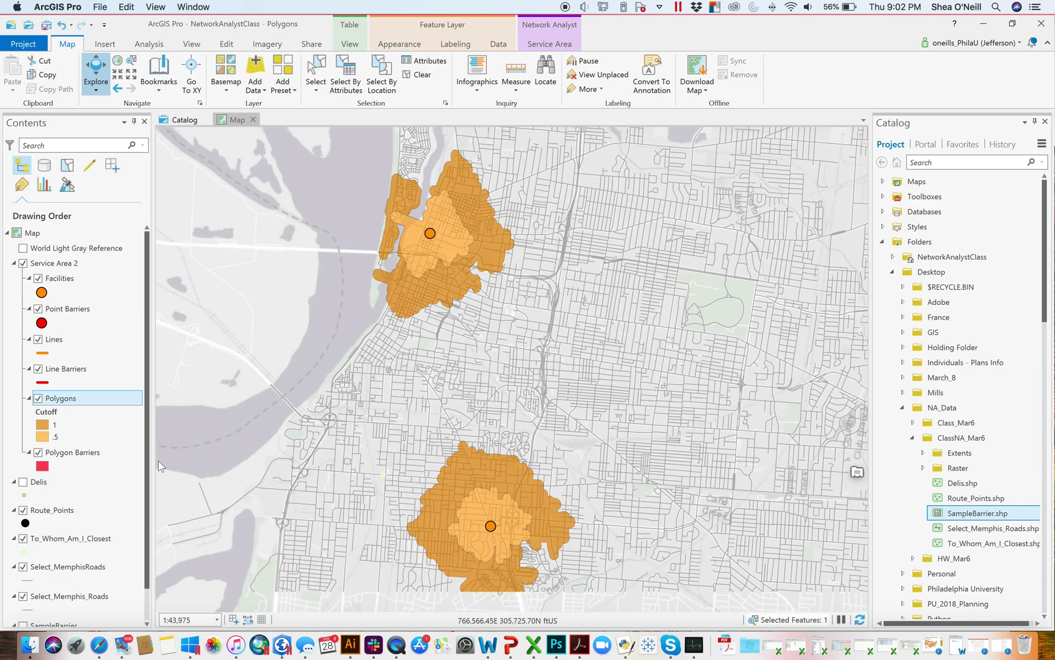
# Launch Export Features for Polygons, browse for an output location, then cancel the browse.
pyautogui.rightClick(66, 399)
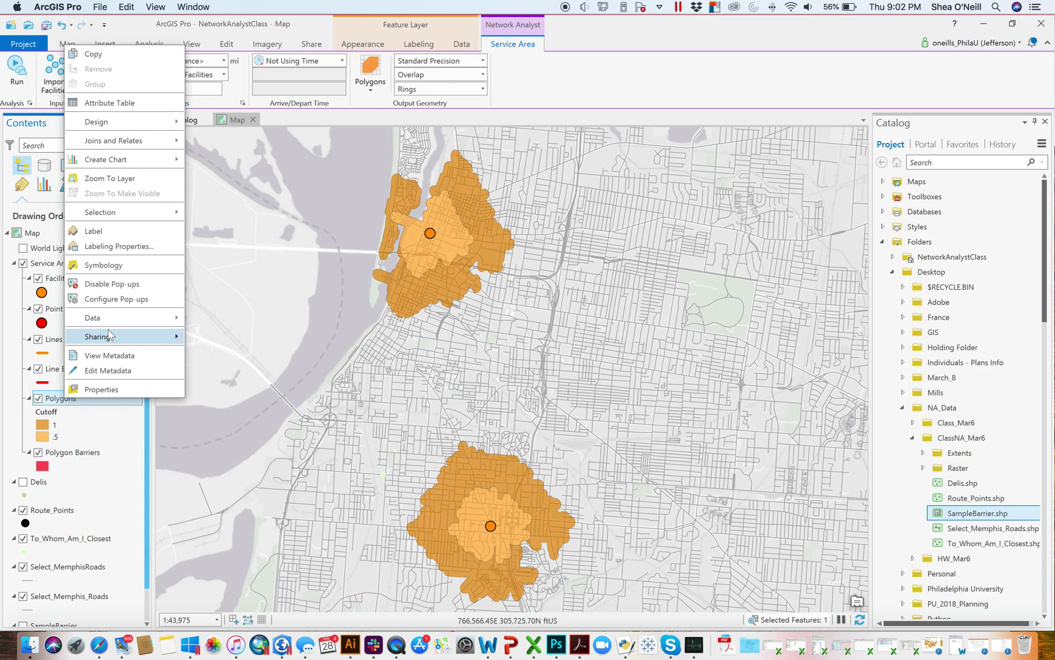
pyautogui.moveTo(118, 319)
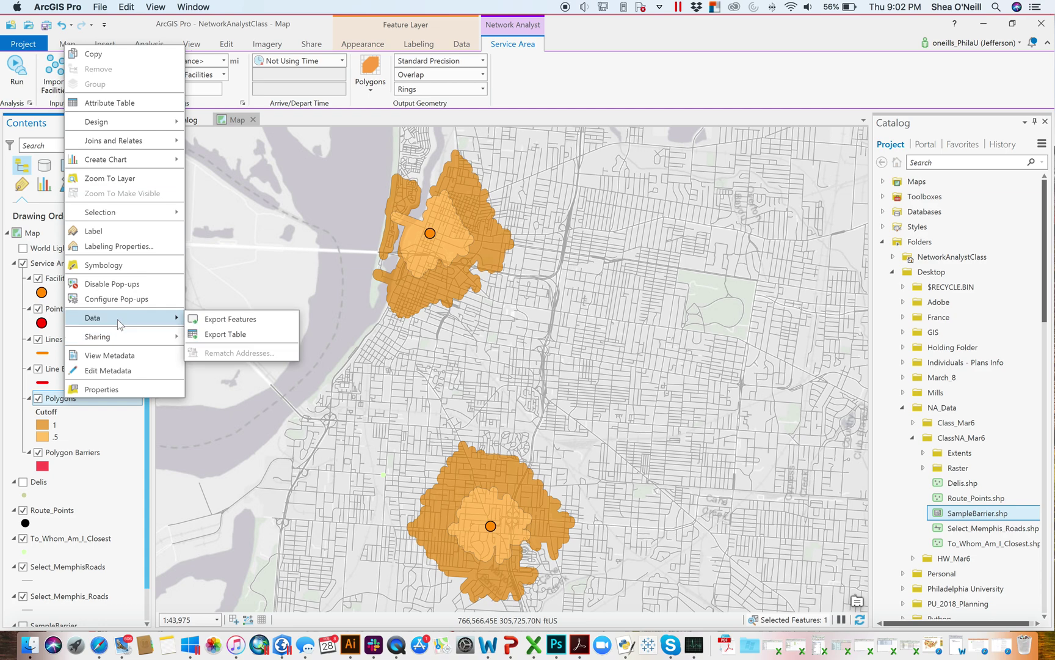
pyautogui.click(252, 325)
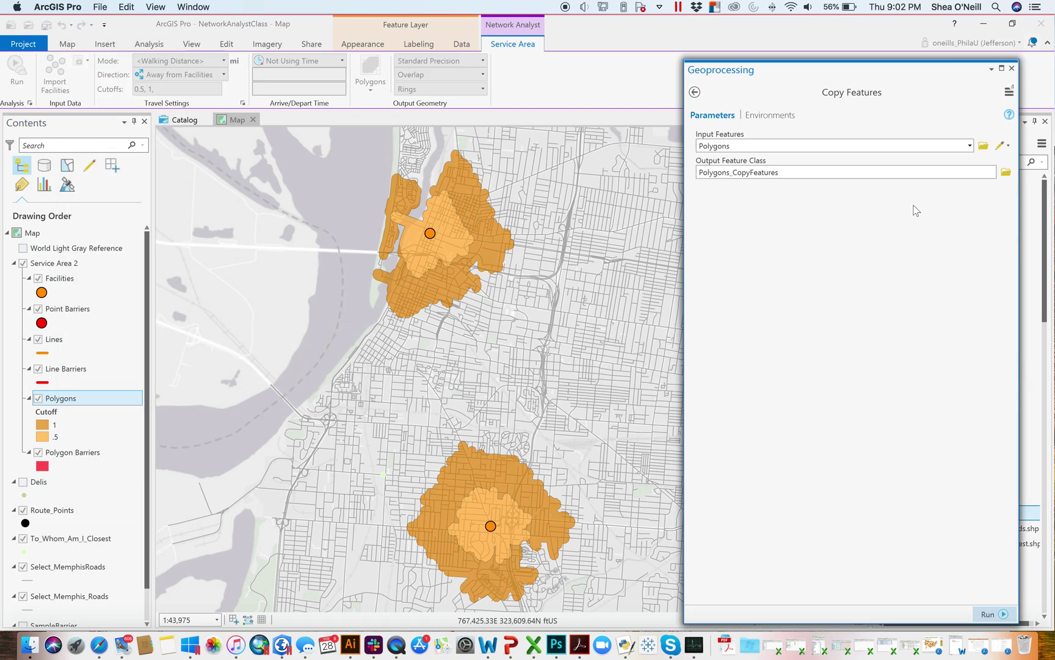
pyautogui.click(1005, 173)
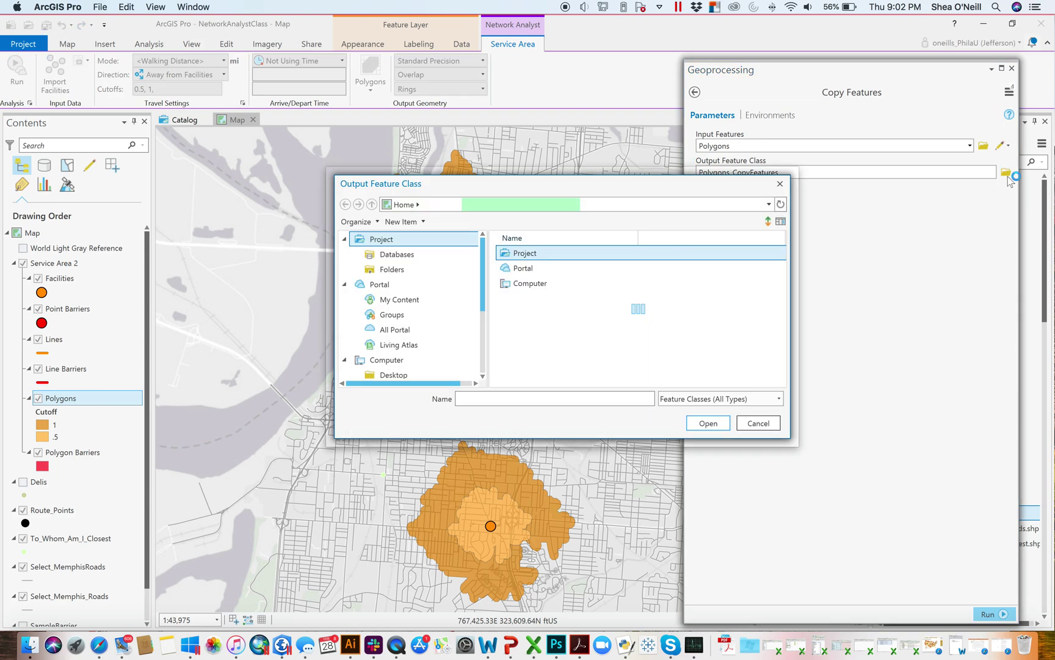
pyautogui.click(504, 400)
pyautogui.write('as')
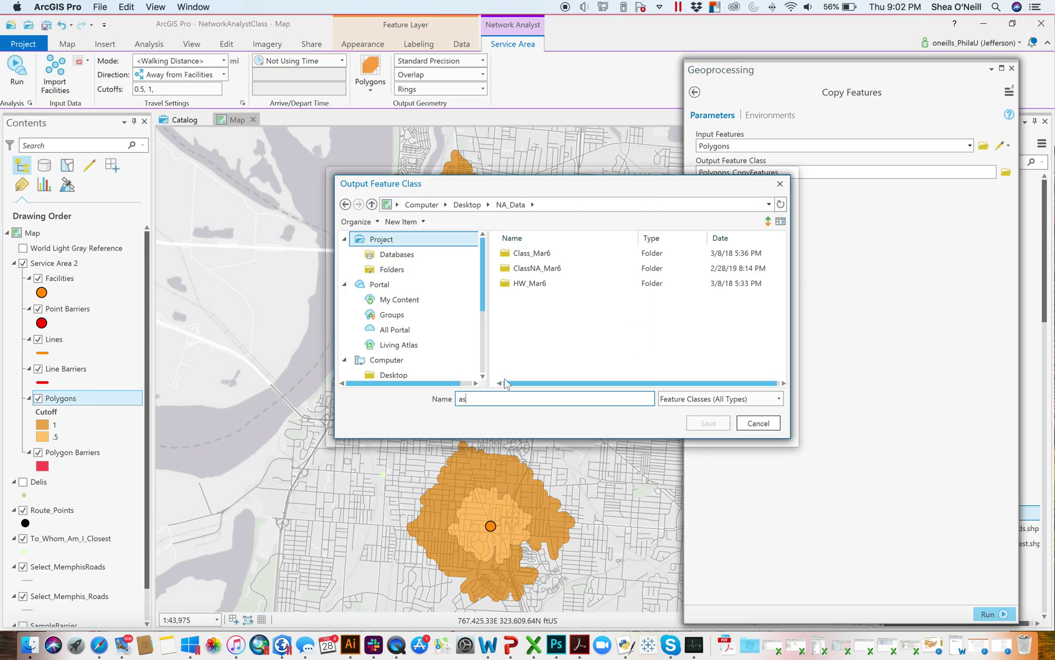
pyautogui.write('hjskjasksa')
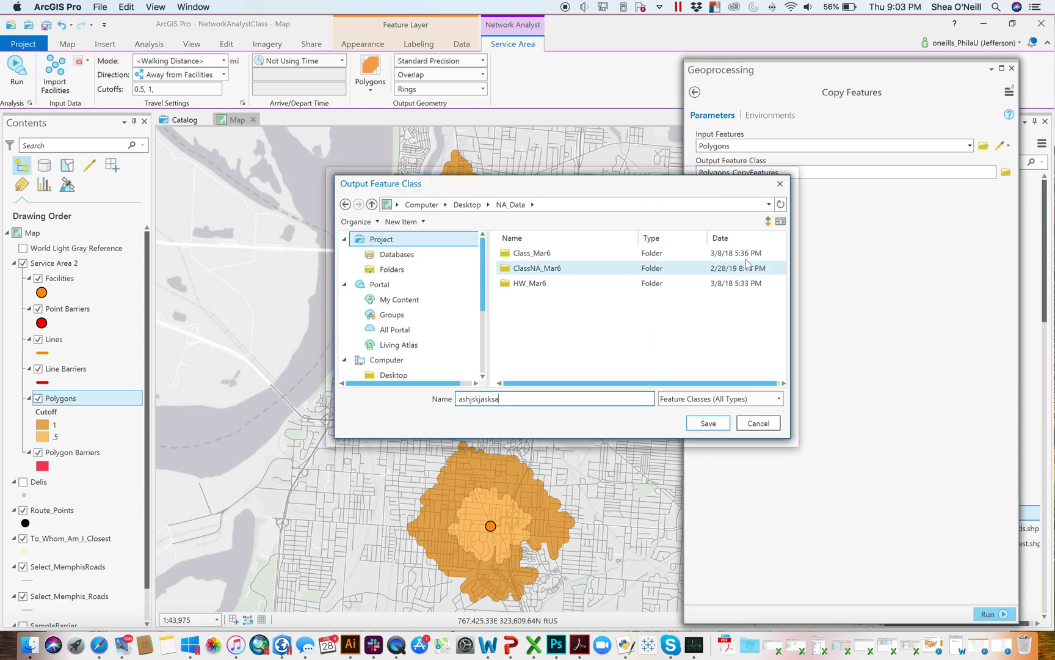
pyautogui.click(780, 184)
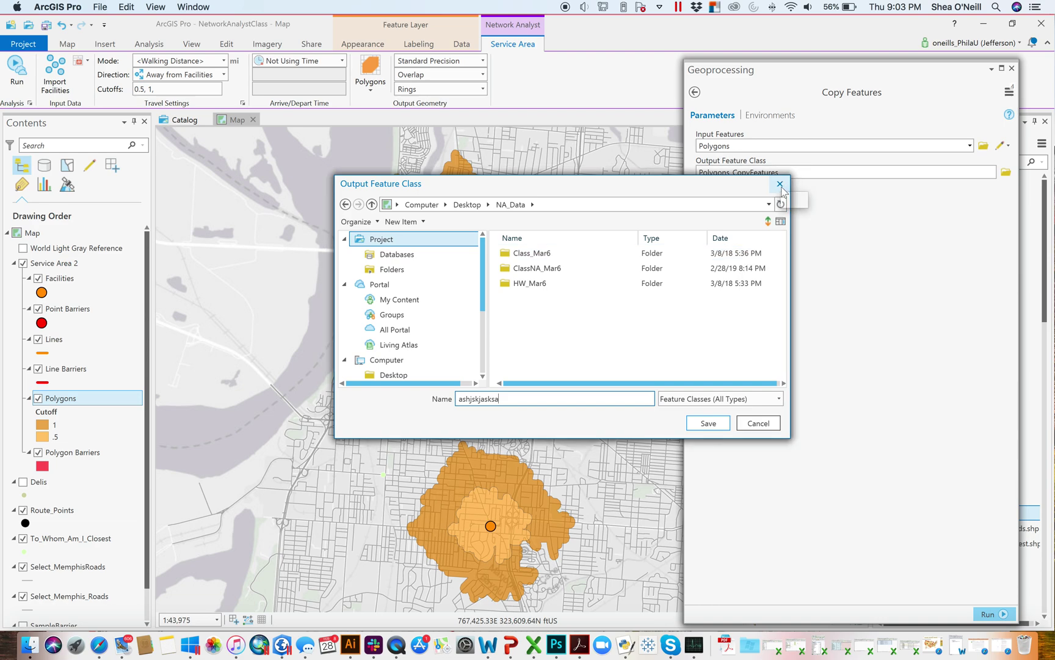
# Close the Copy Features geoprocessing pane without running the export.
pyautogui.click(1012, 68)
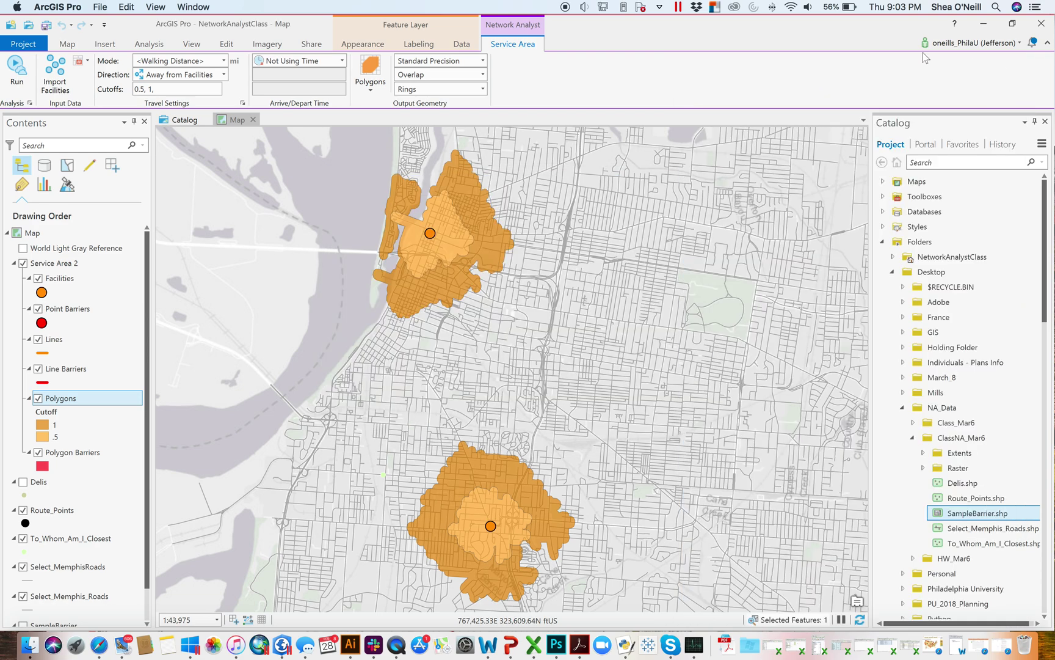